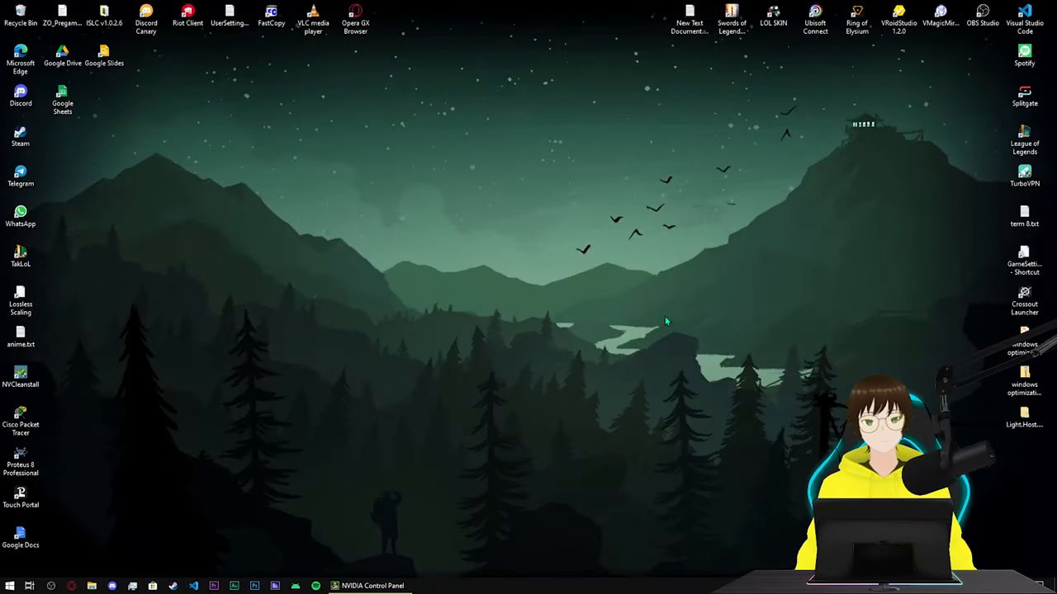
click(397, 586)
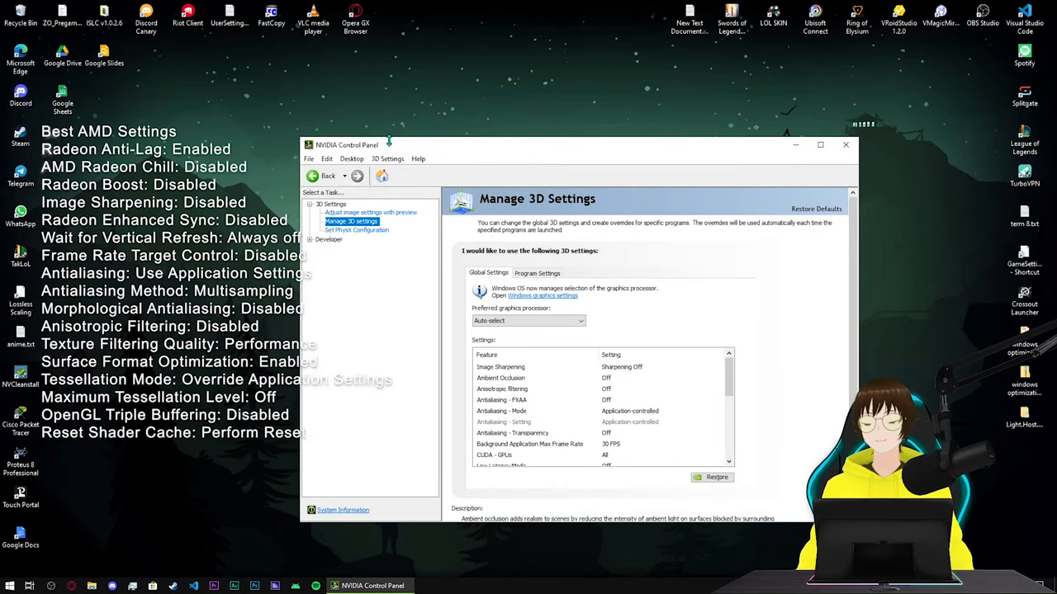
drag(348, 146, 545, 132)
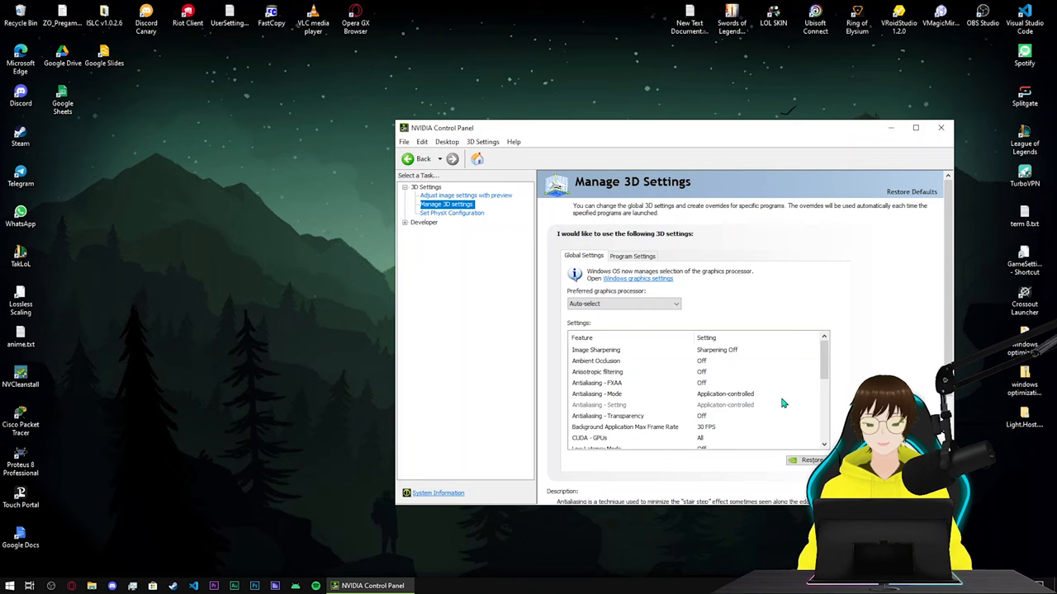
scroll(710, 405, down, 1)
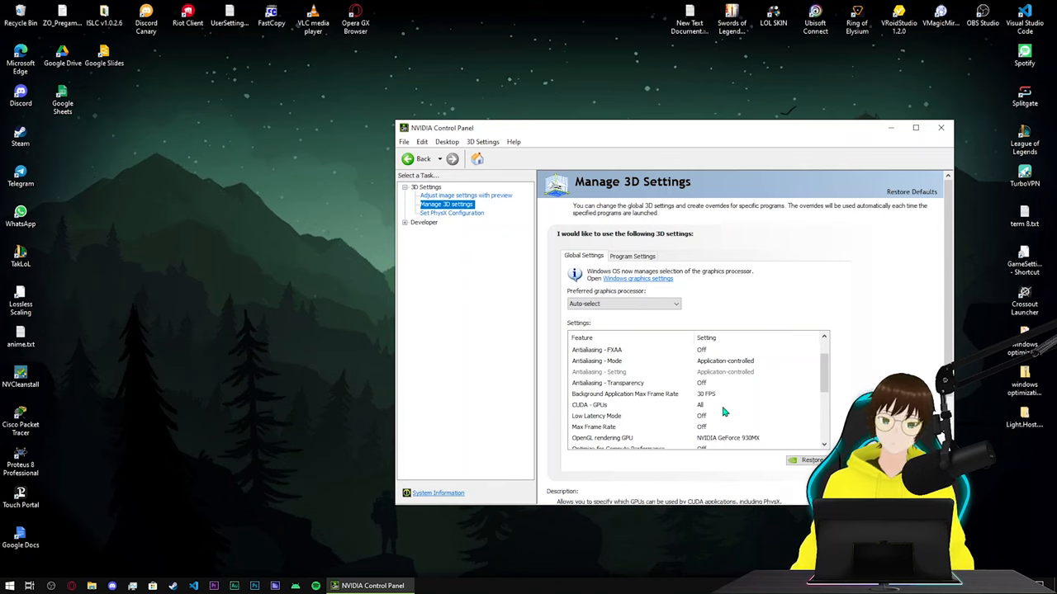
drag(825, 377, 824, 389)
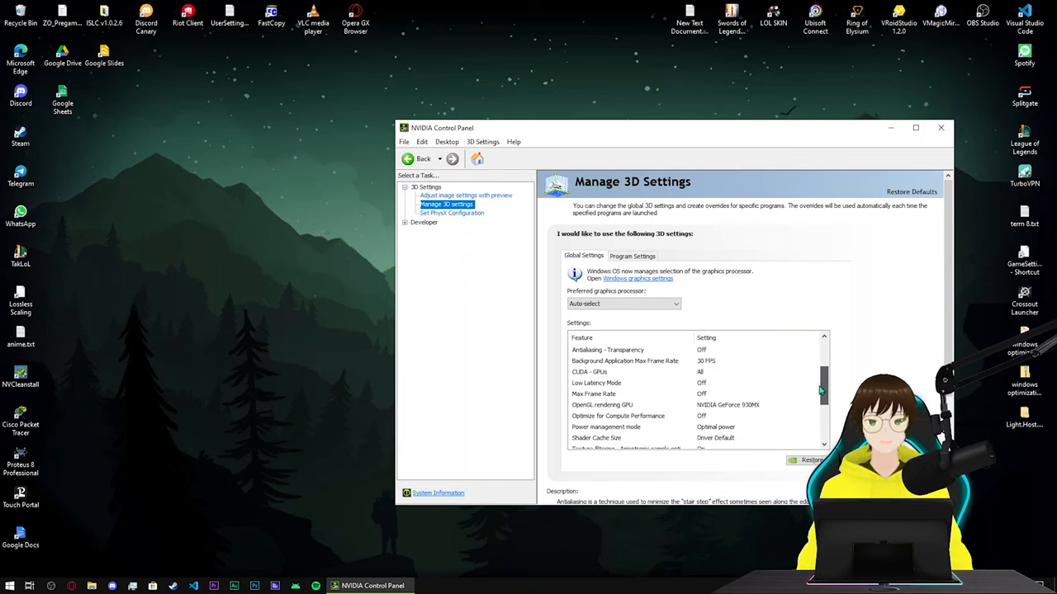
drag(821, 392, 814, 394)
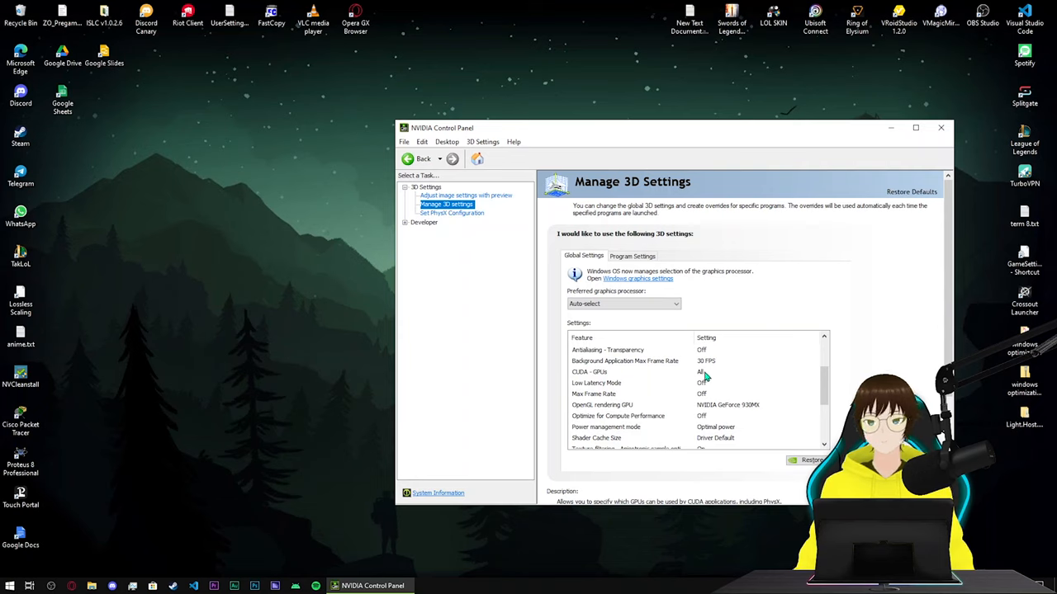
click(705, 377)
click(707, 373)
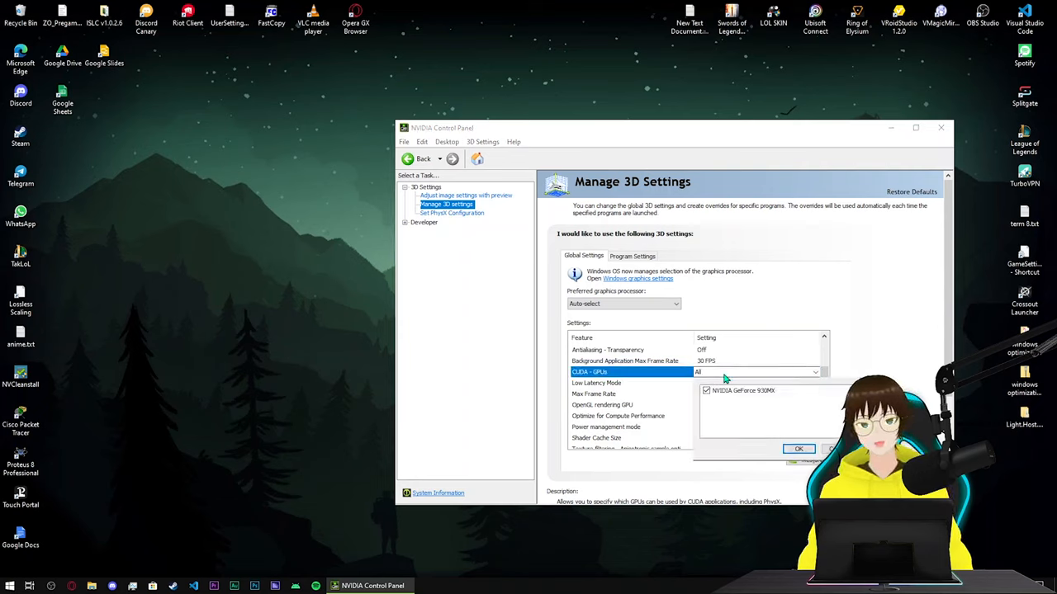
click(824, 448)
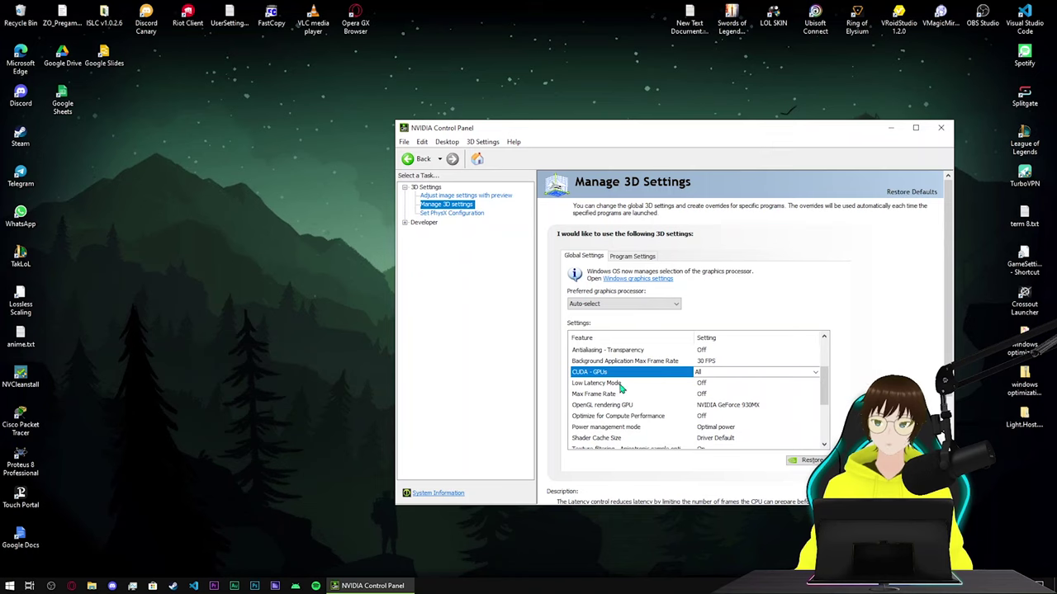
click(704, 385)
click(718, 385)
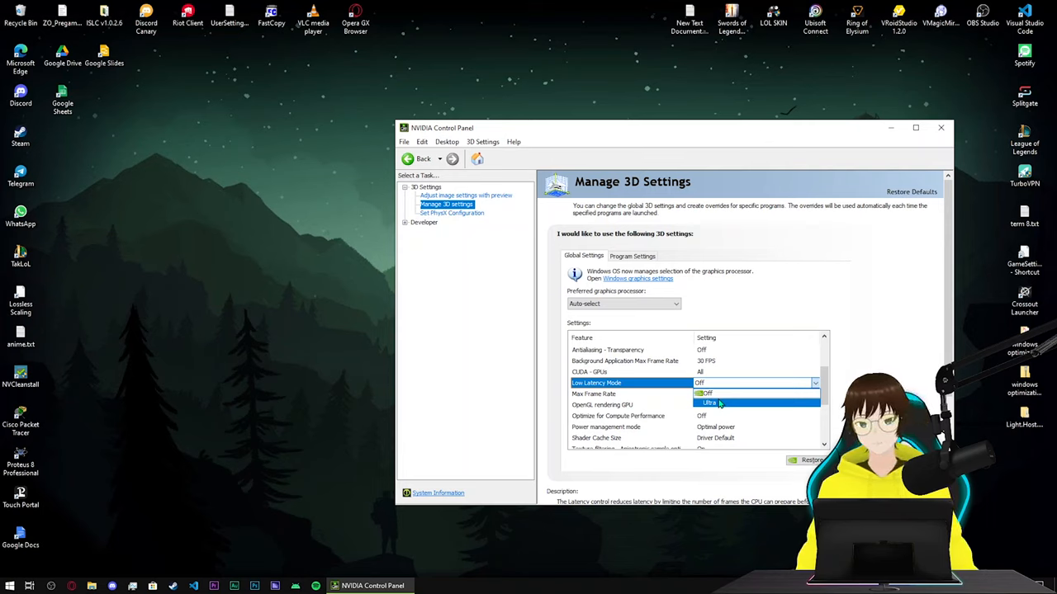
click(710, 394)
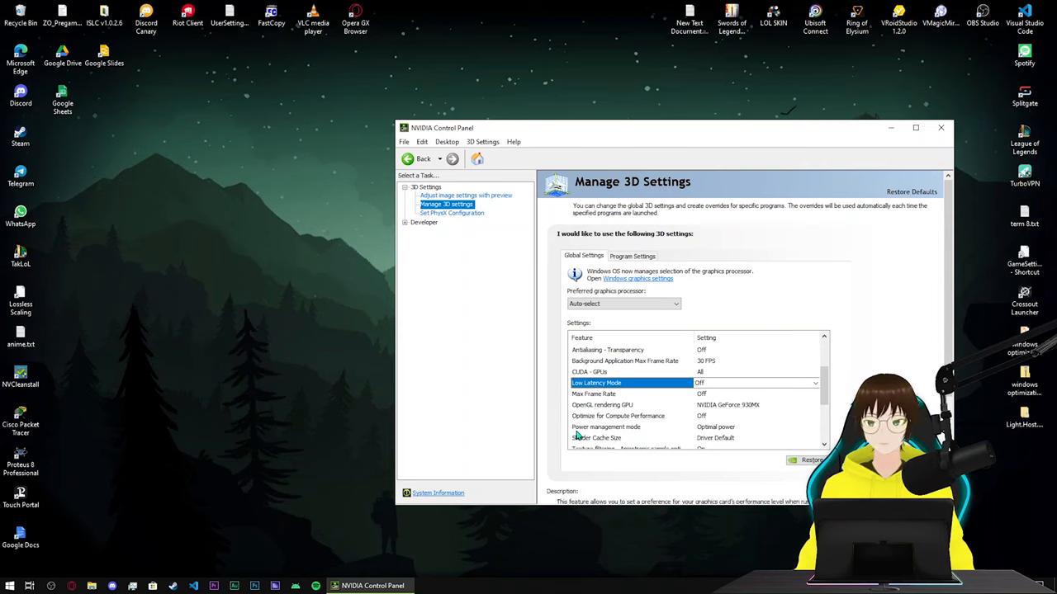
scroll(578, 392, down, 2)
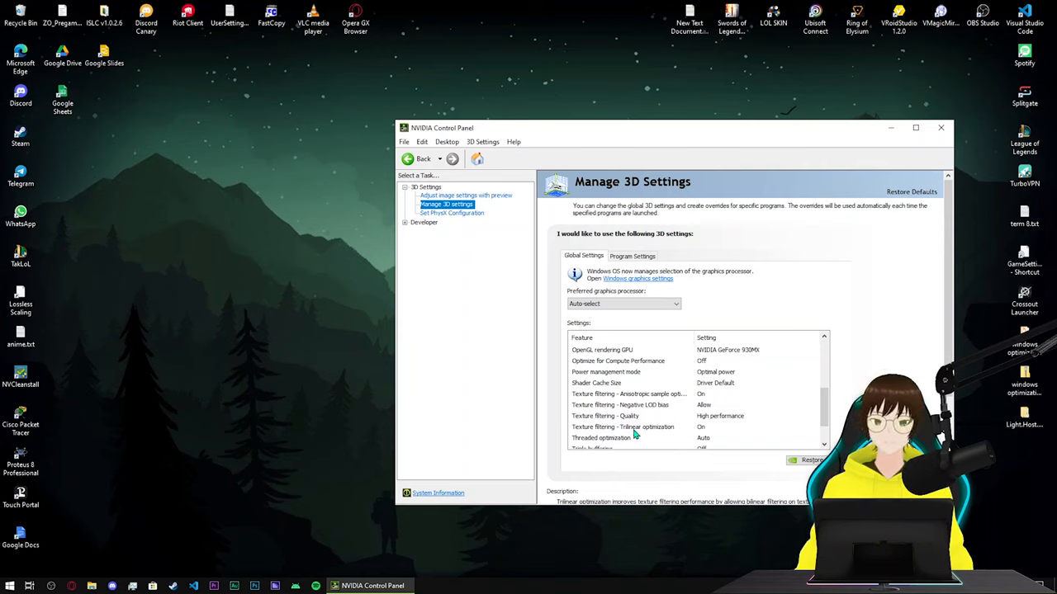
scroll(793, 408, down, 2)
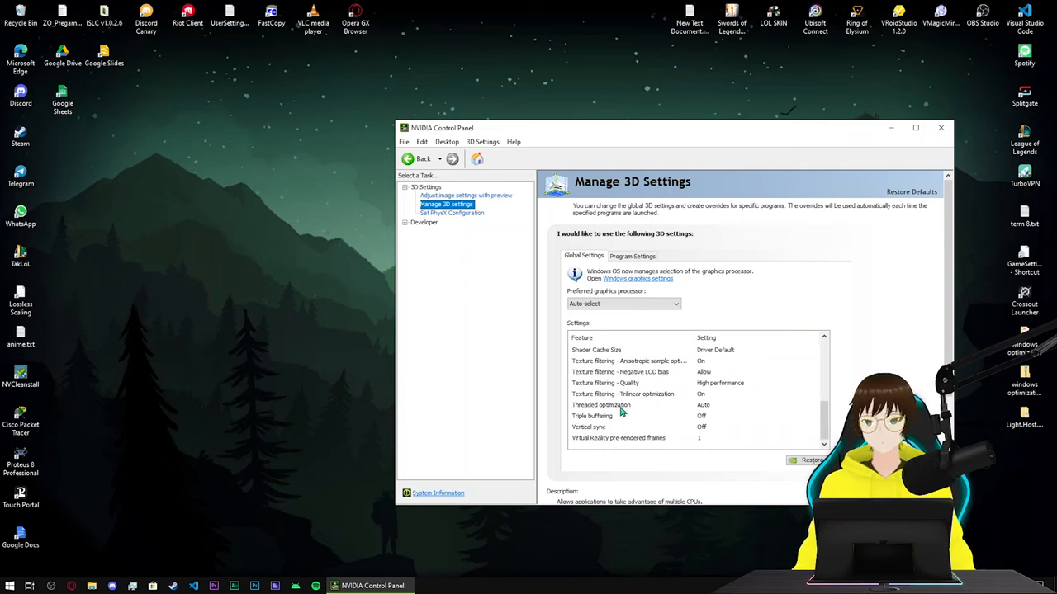
click(611, 409)
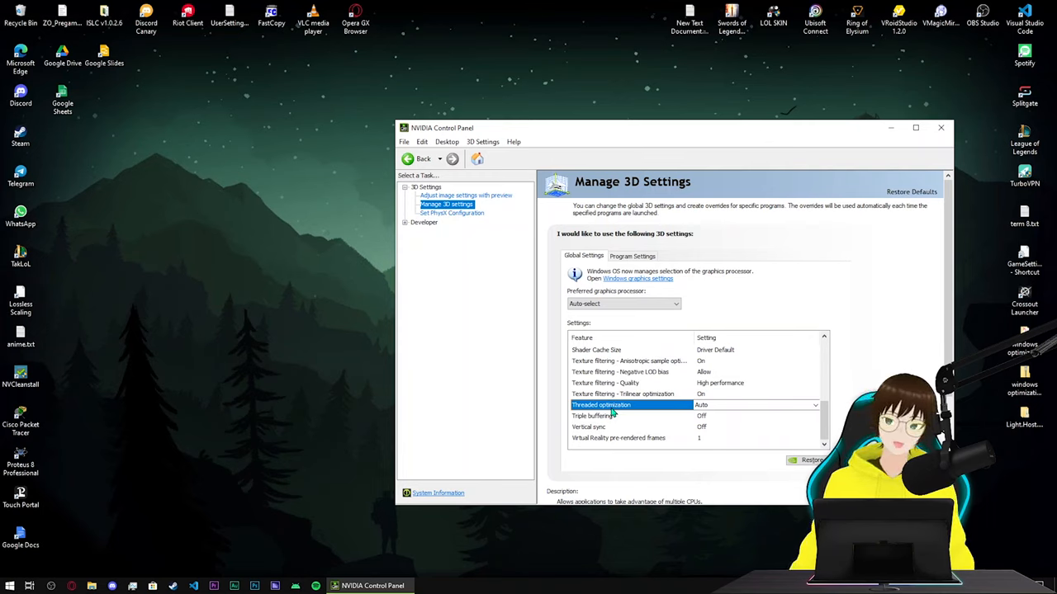
click(715, 406)
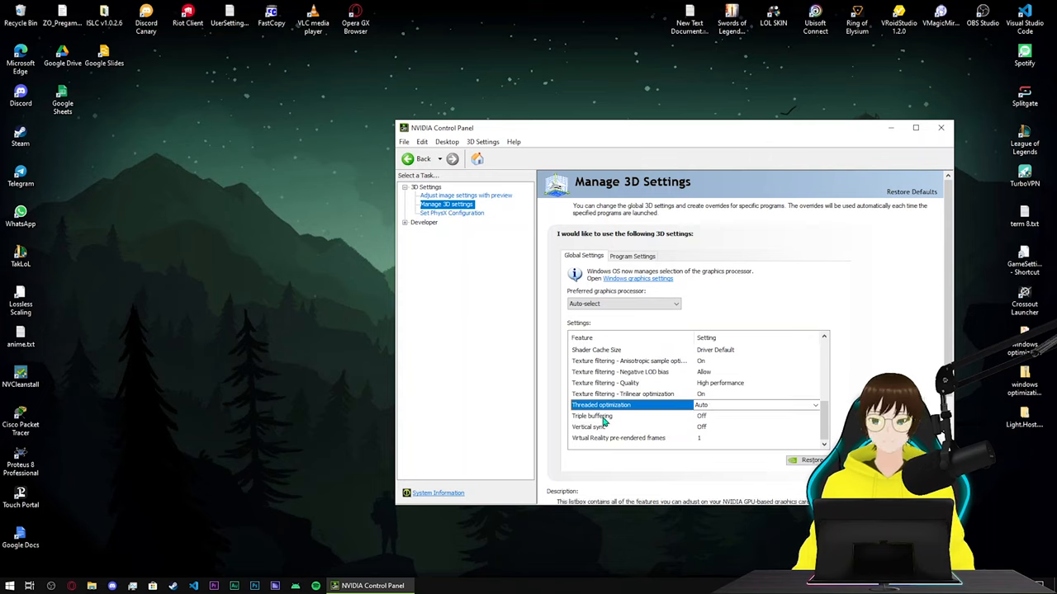
key(Down)
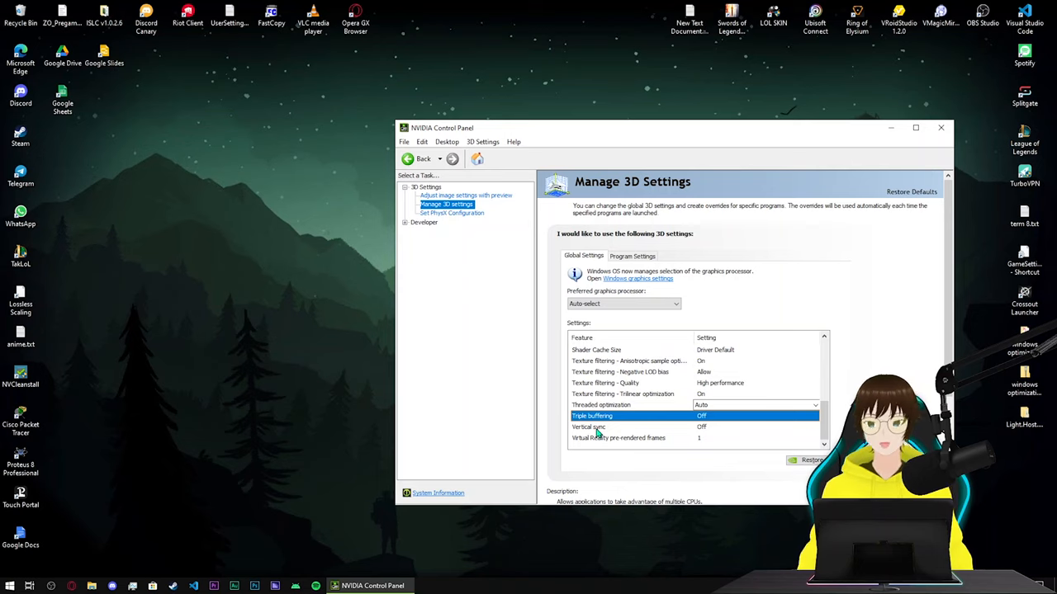
key(Down)
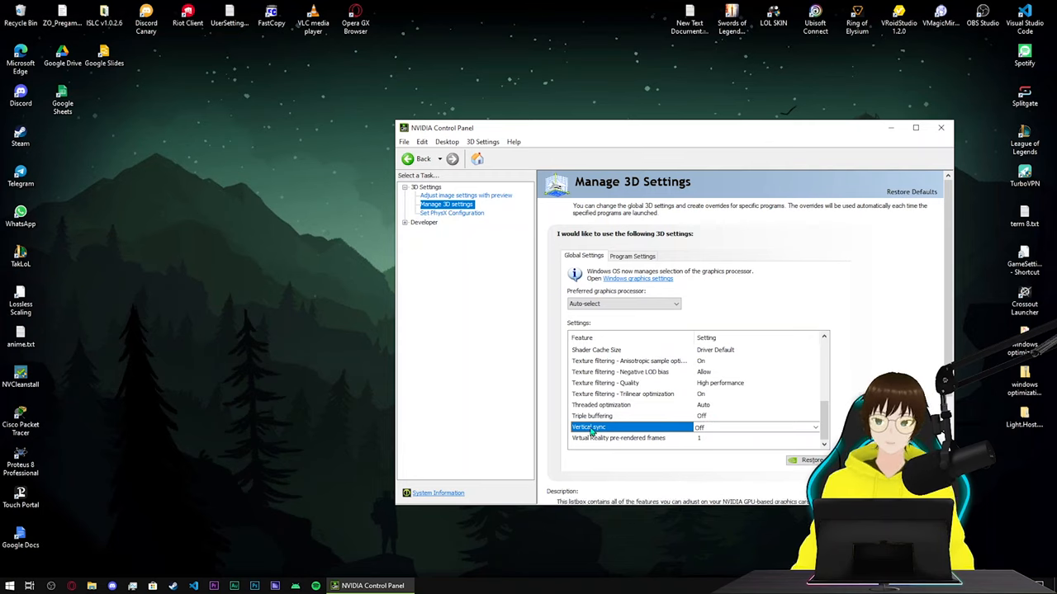
click(710, 427)
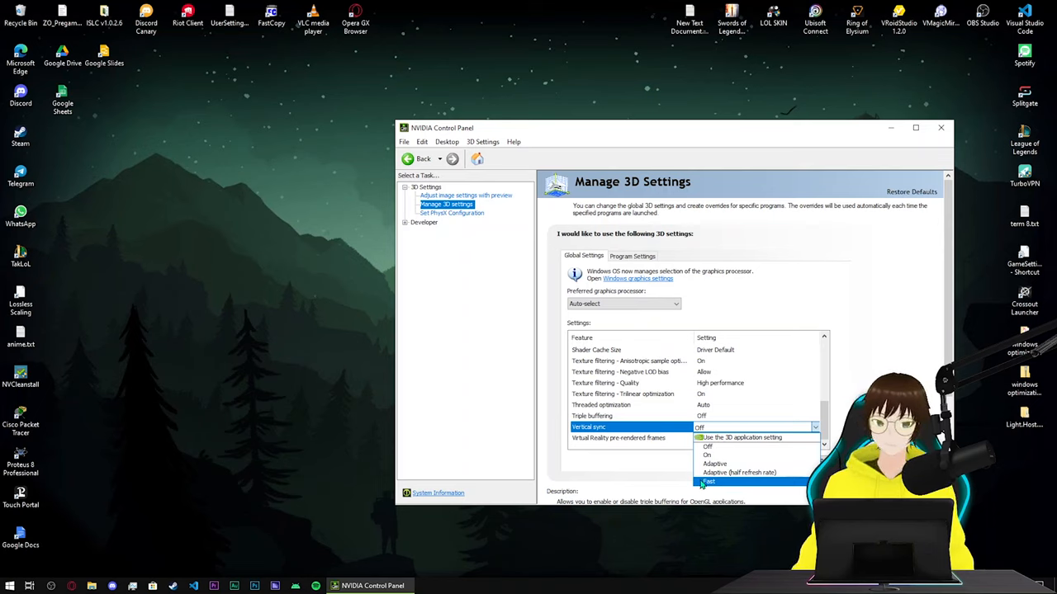
click(618, 473)
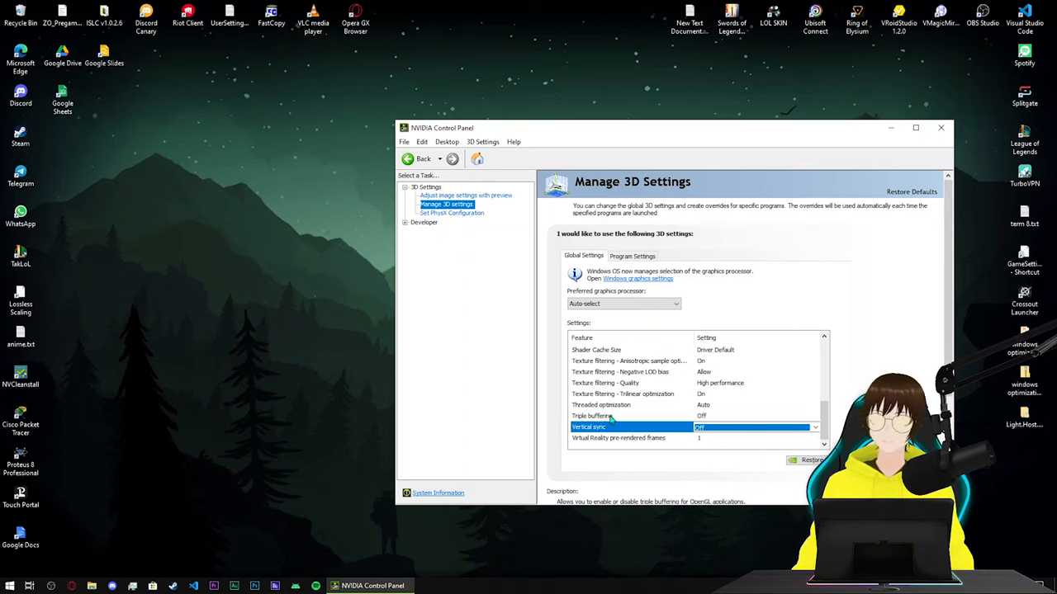
click(696, 418)
click(718, 418)
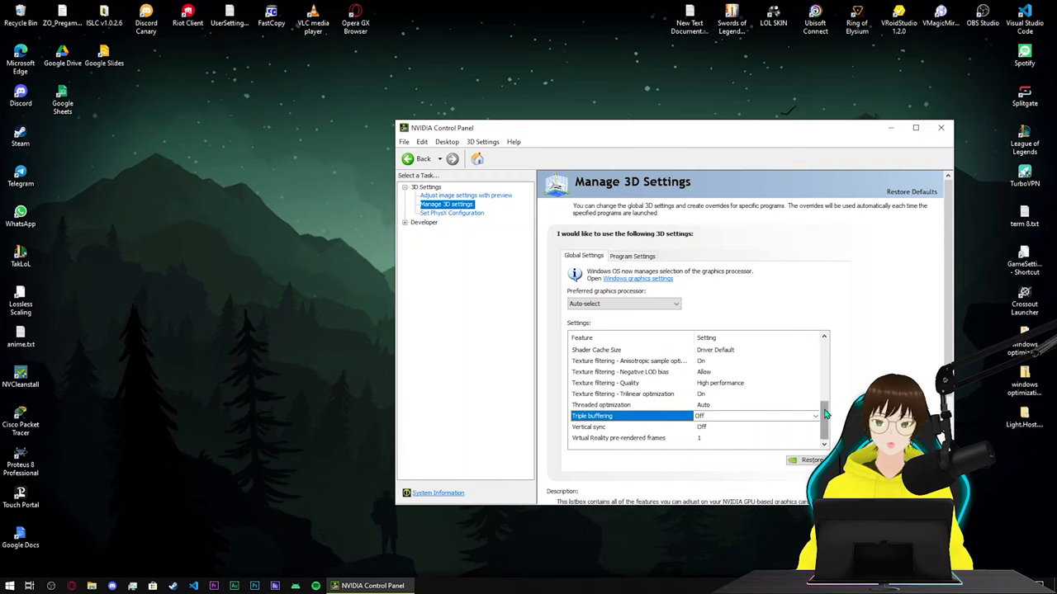
drag(824, 415, 829, 338)
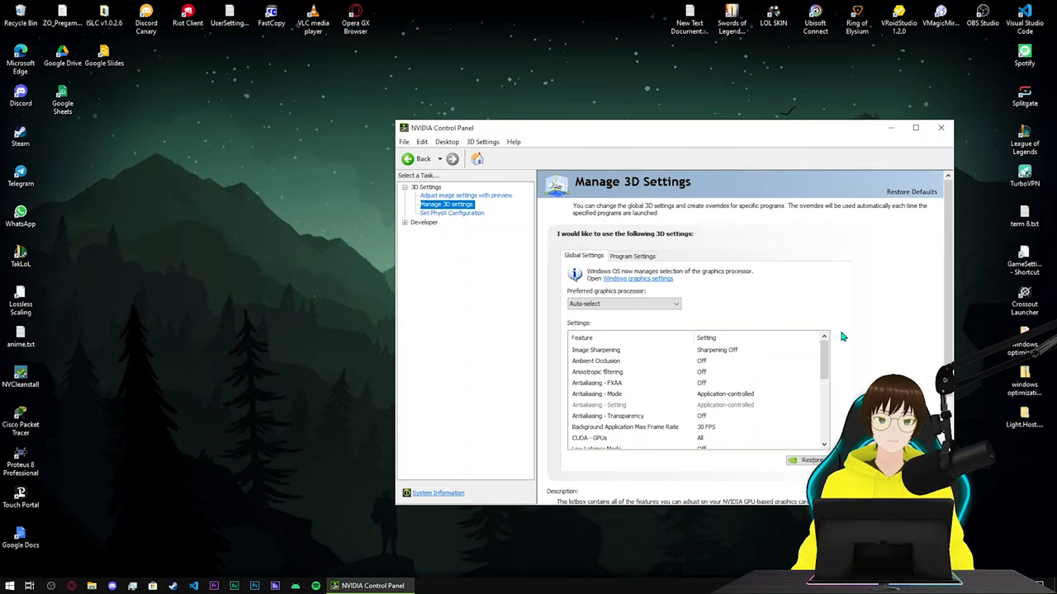
Close the NVIDIA Control Panel, leaving the desktop showing.
click(940, 127)
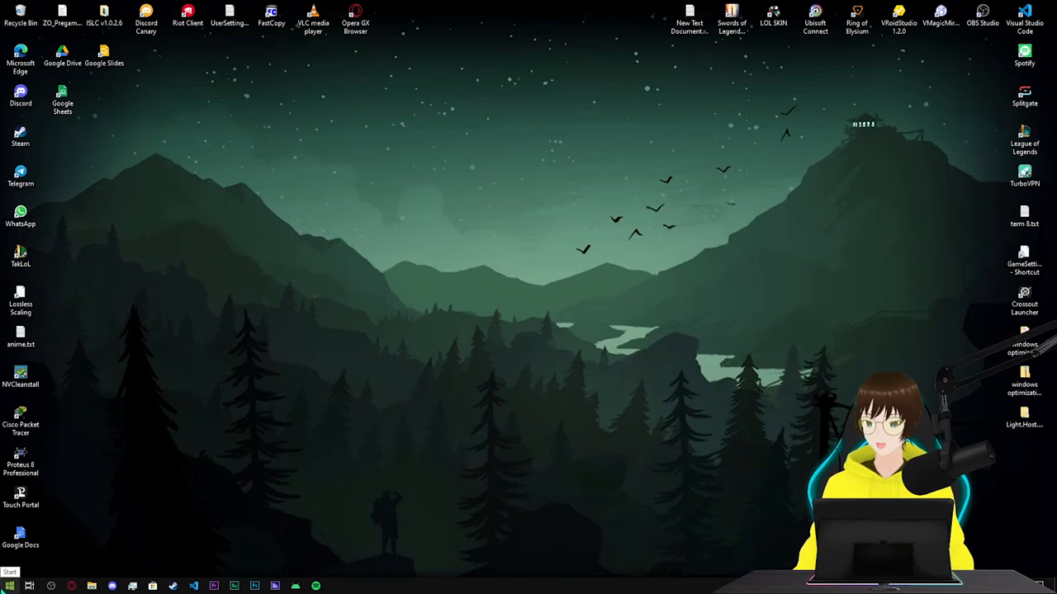
Go to Update & Security in Windows Settings via the Start launcher.
click(10, 586)
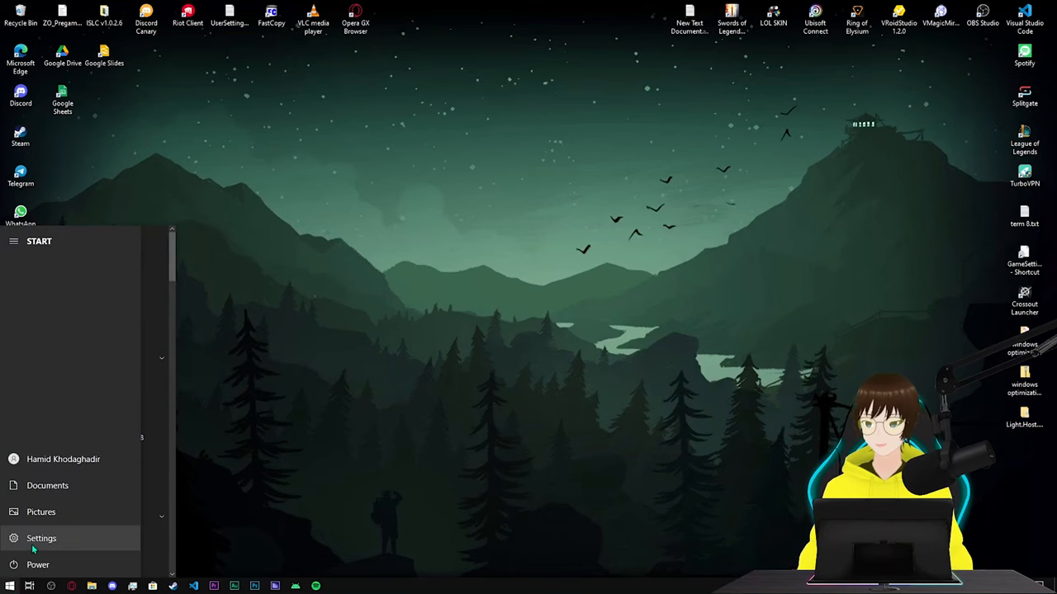
click(42, 538)
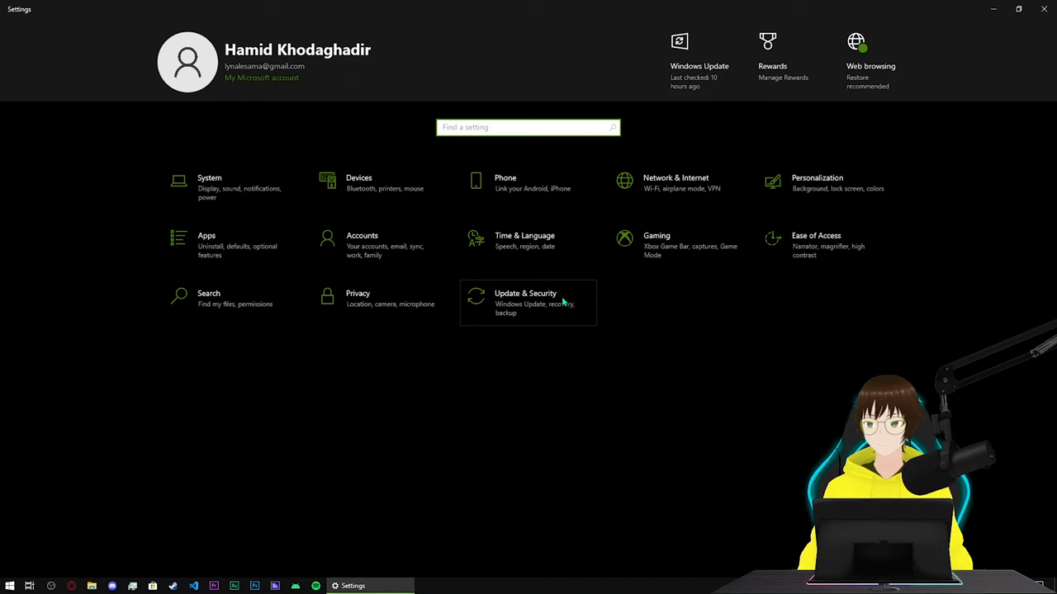
click(564, 303)
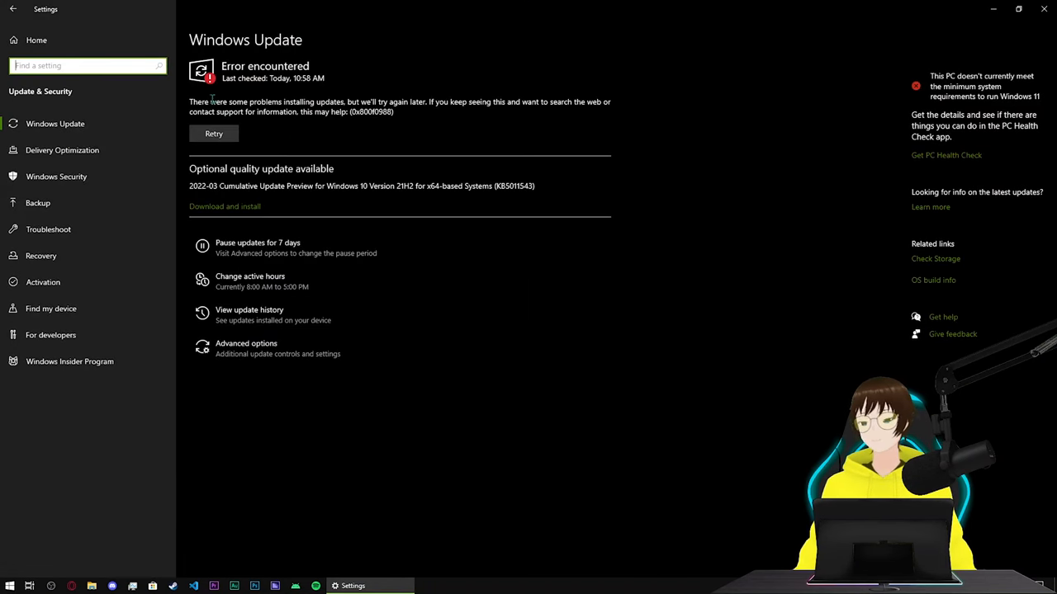
Select the update error message and its code 0x800f0988 on the Windows Update page.
drag(407, 110, 171, 104)
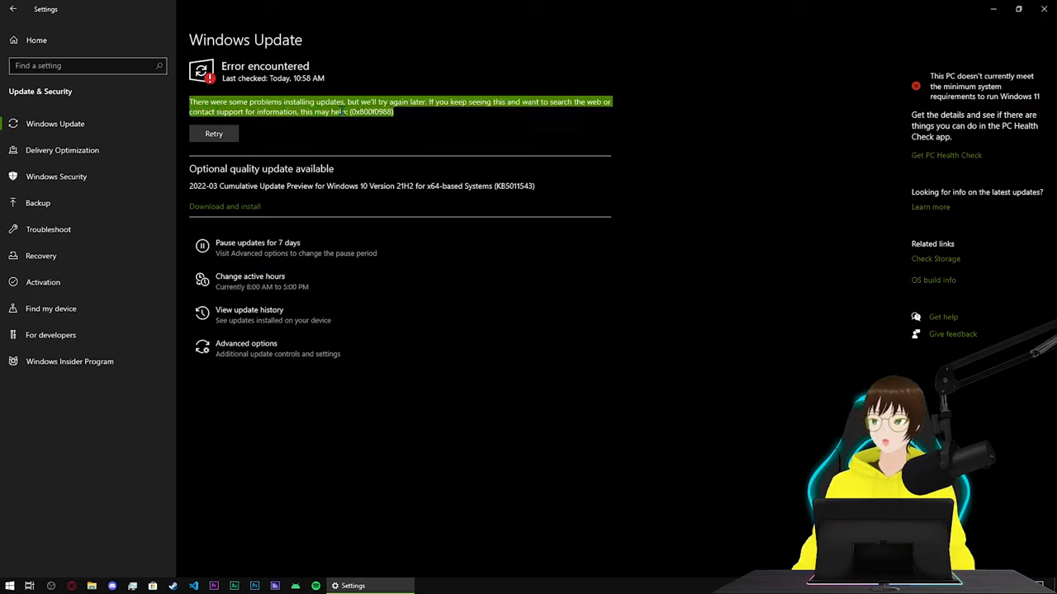
click(413, 111)
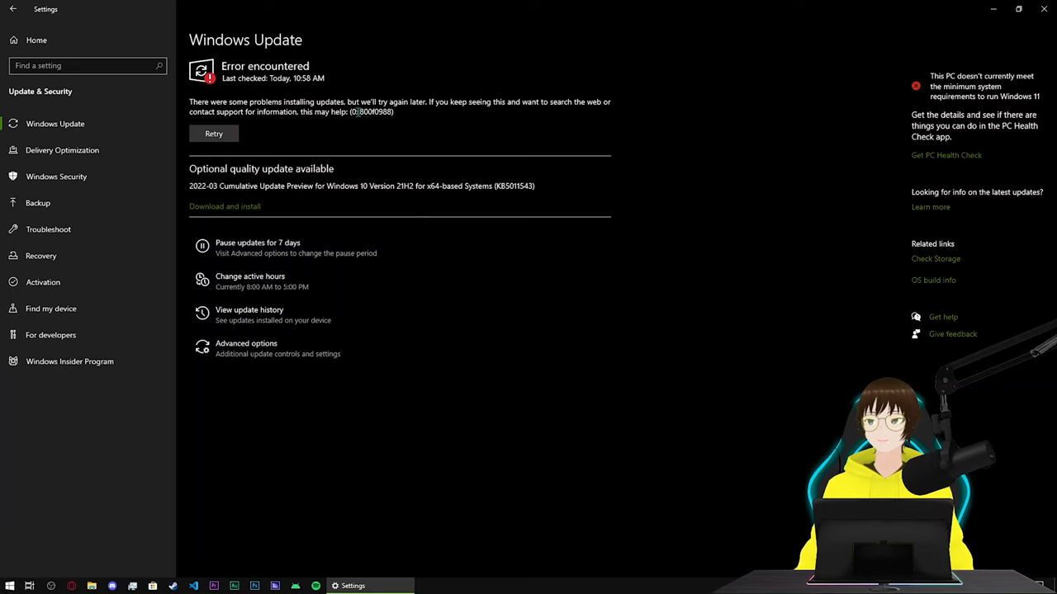
drag(351, 112, 393, 112)
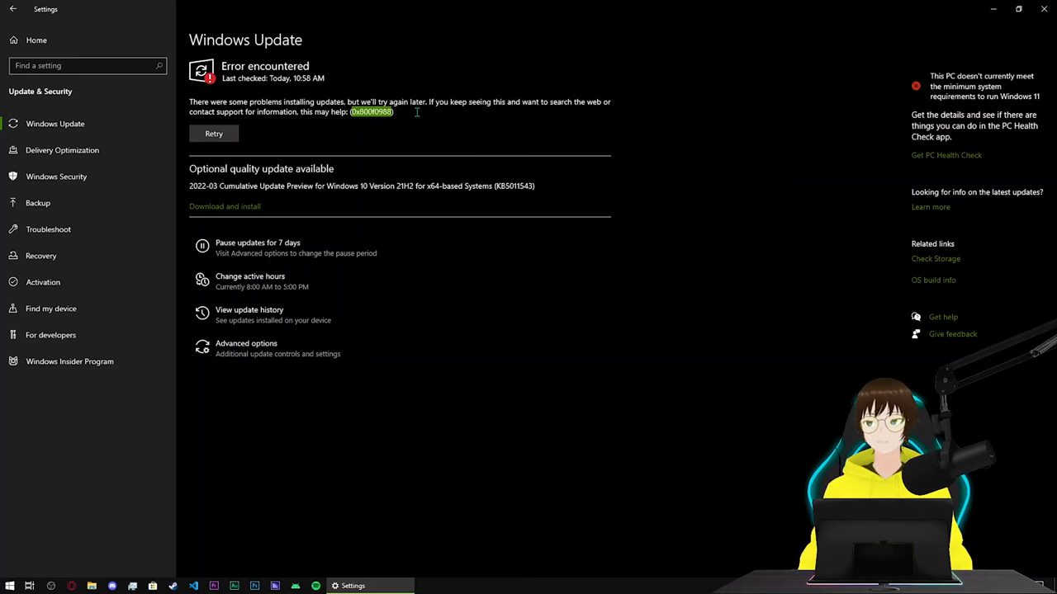
click(417, 113)
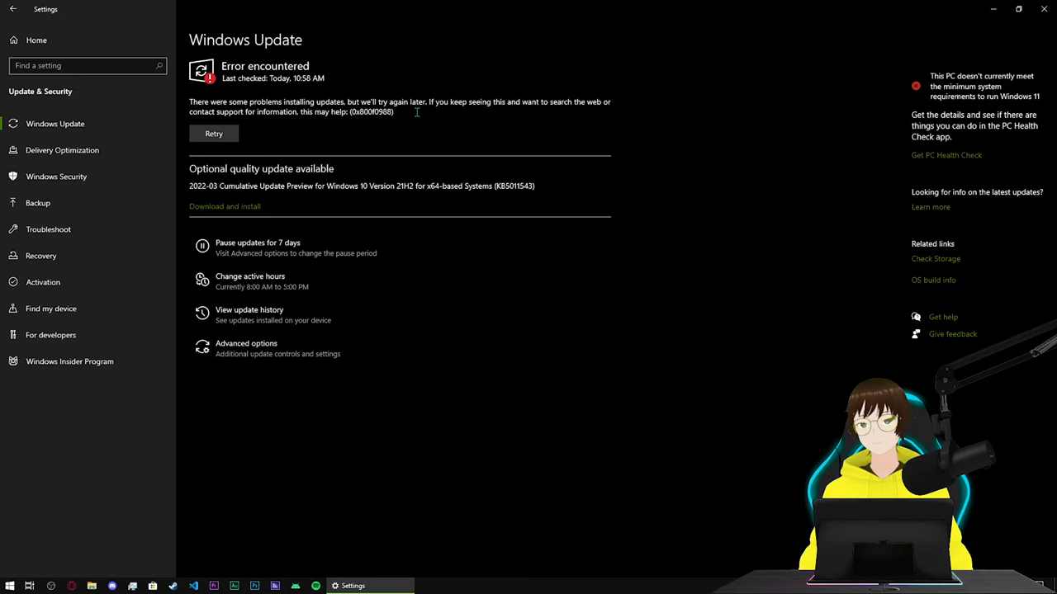
Check Delivery Optimization has downloads from other PCs Off, then return to Settings home.
click(82, 152)
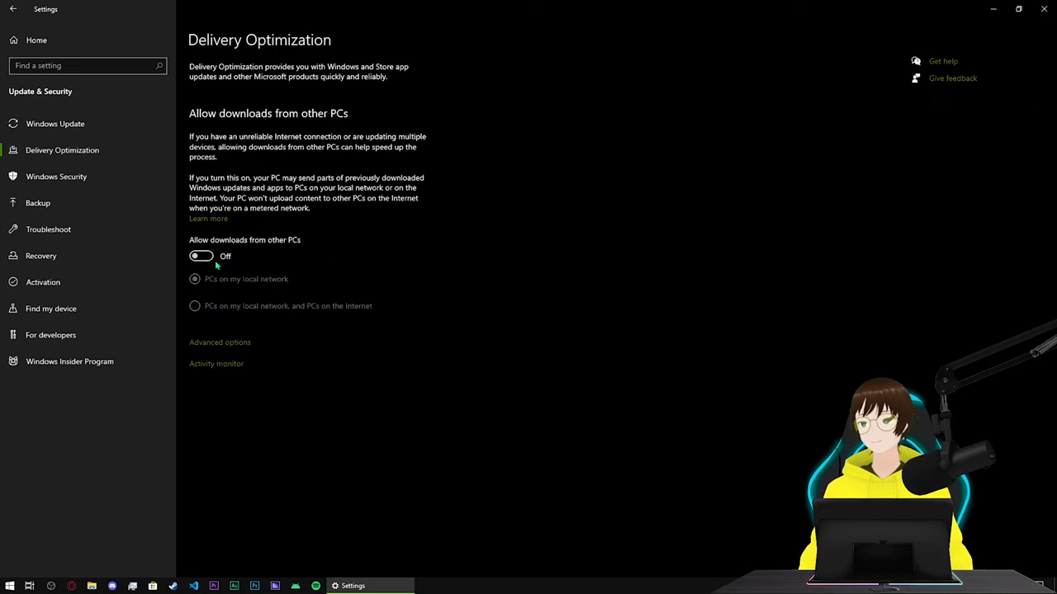
click(16, 12)
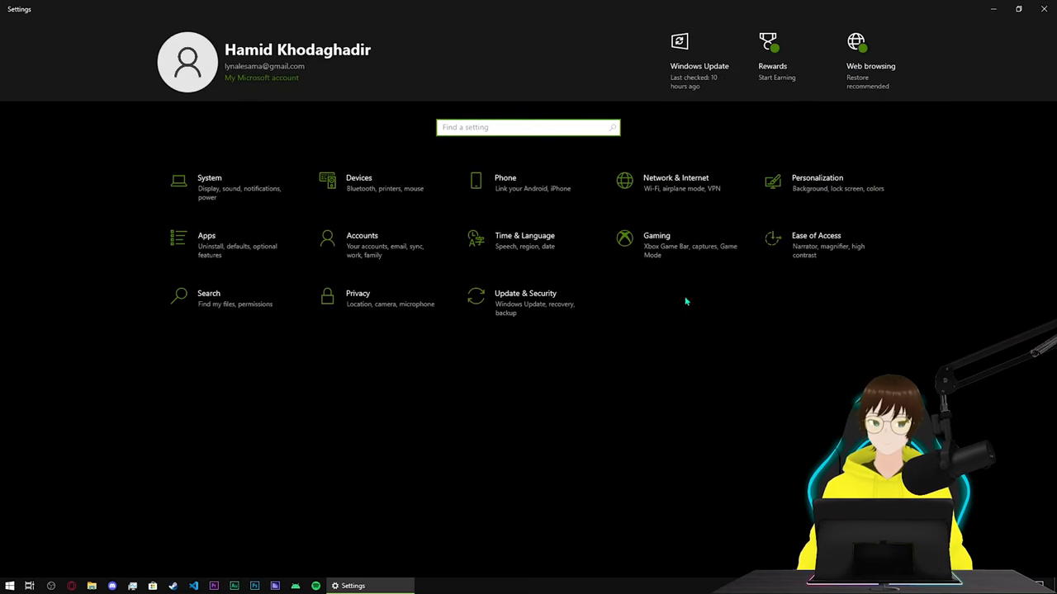
click(667, 263)
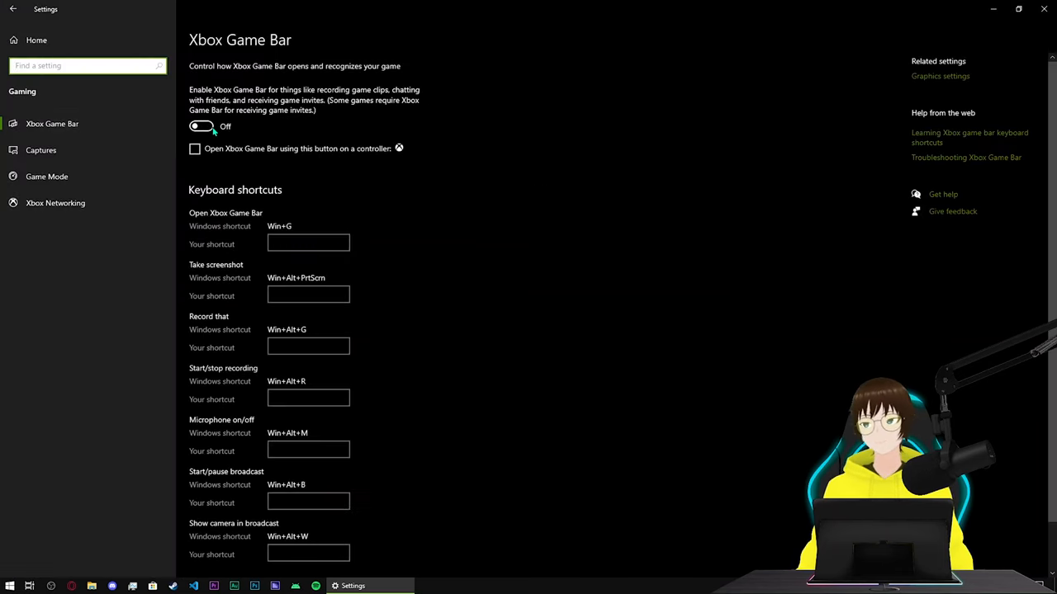
scroll(414, 210, down, 1)
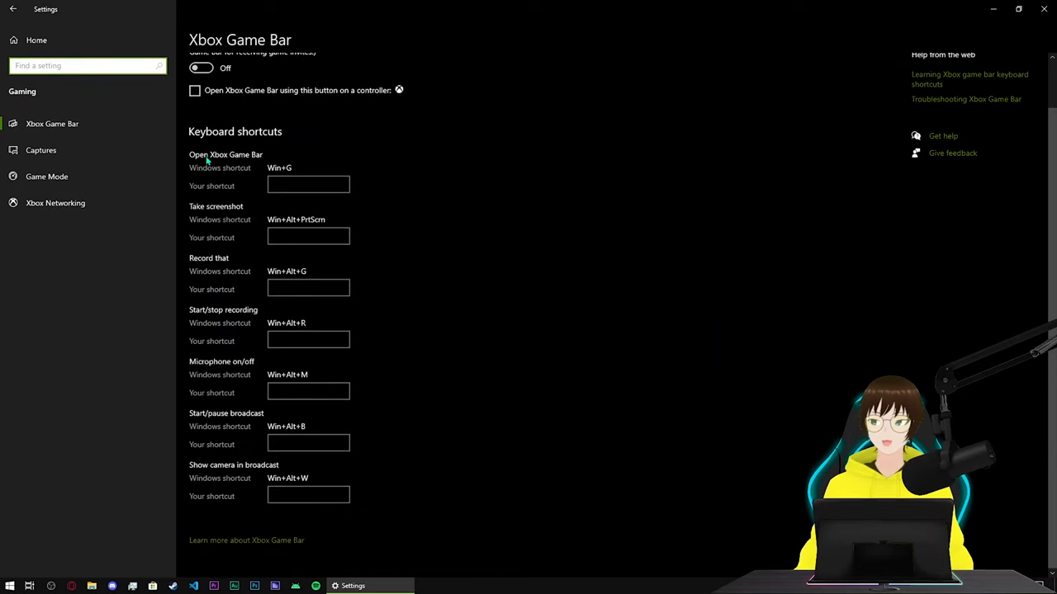
click(47, 178)
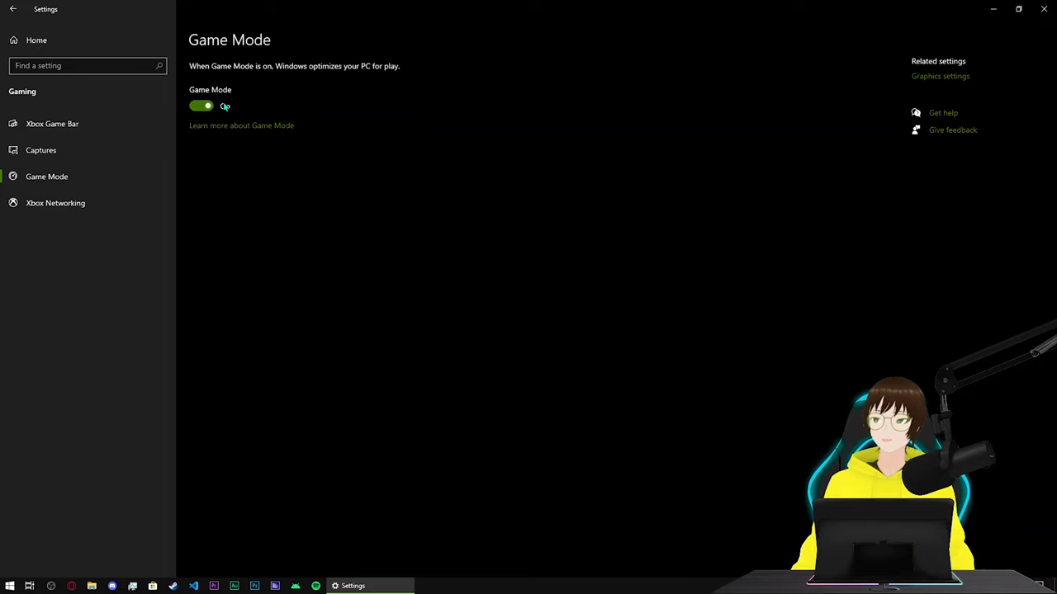
click(36, 40)
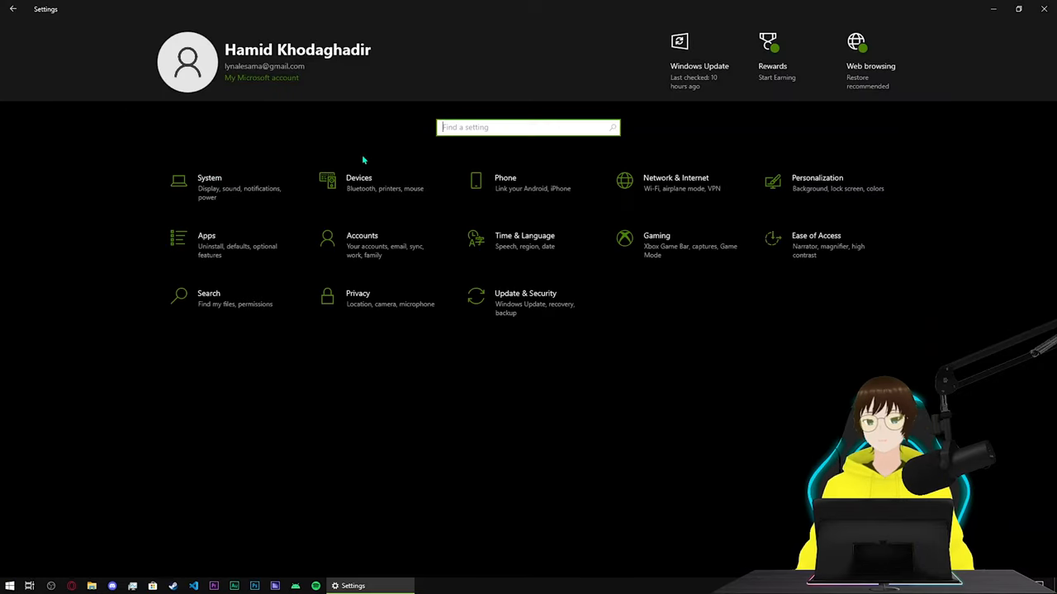
Go to System > Display and bring up the Graphics settings page of High performance apps.
click(265, 182)
scroll(499, 322, down, 2)
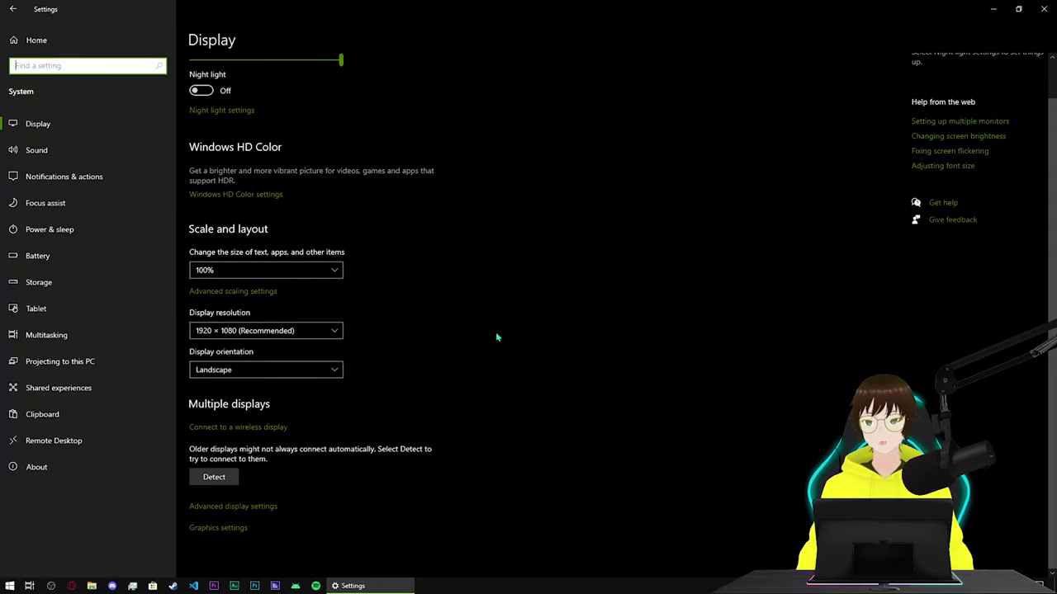
click(224, 529)
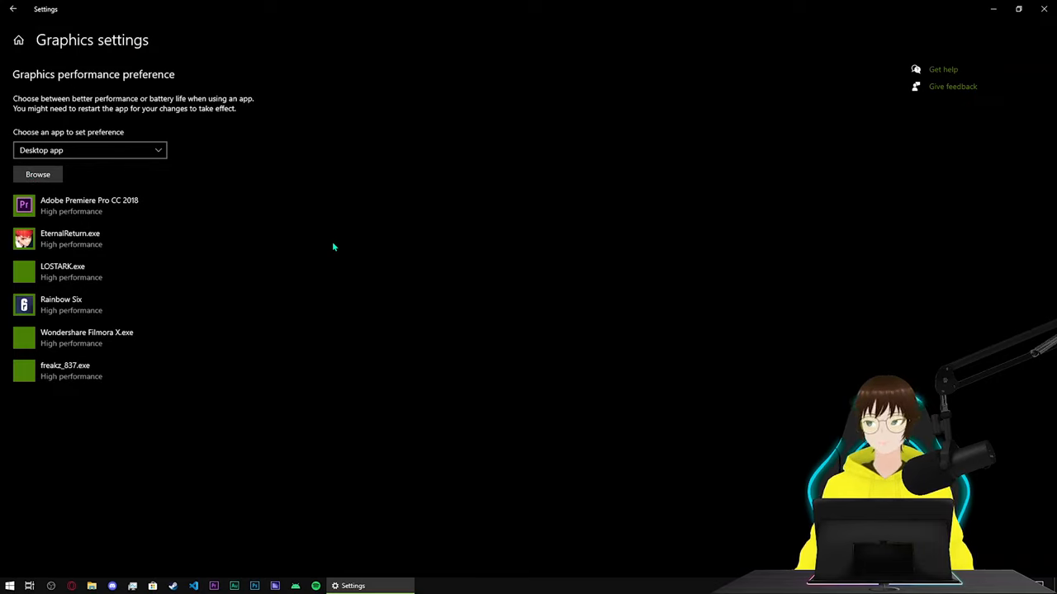
Save Rainbow Six's graphics preference as High performance.
click(69, 306)
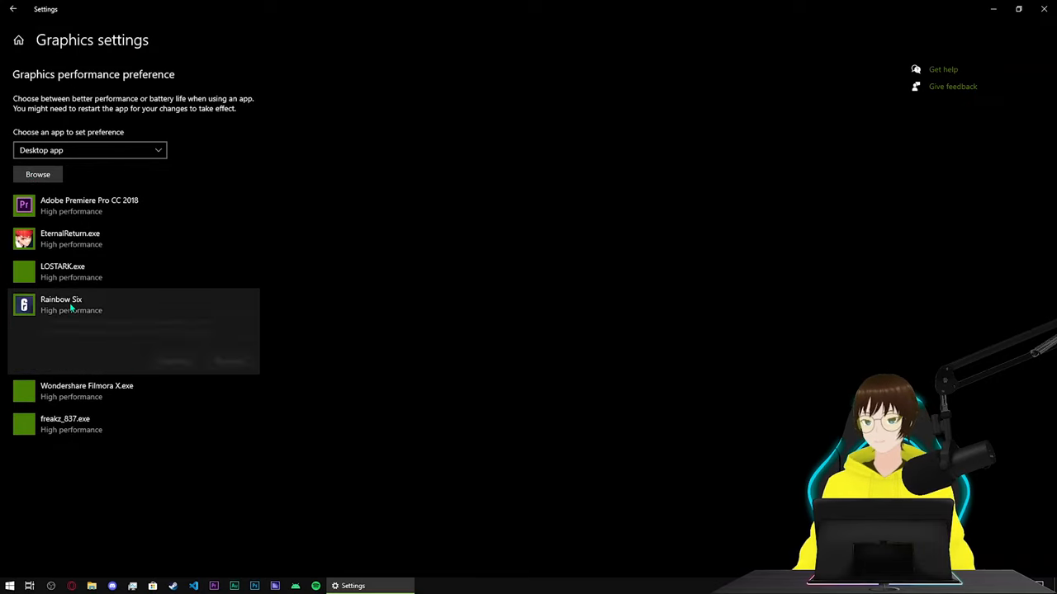
click(175, 361)
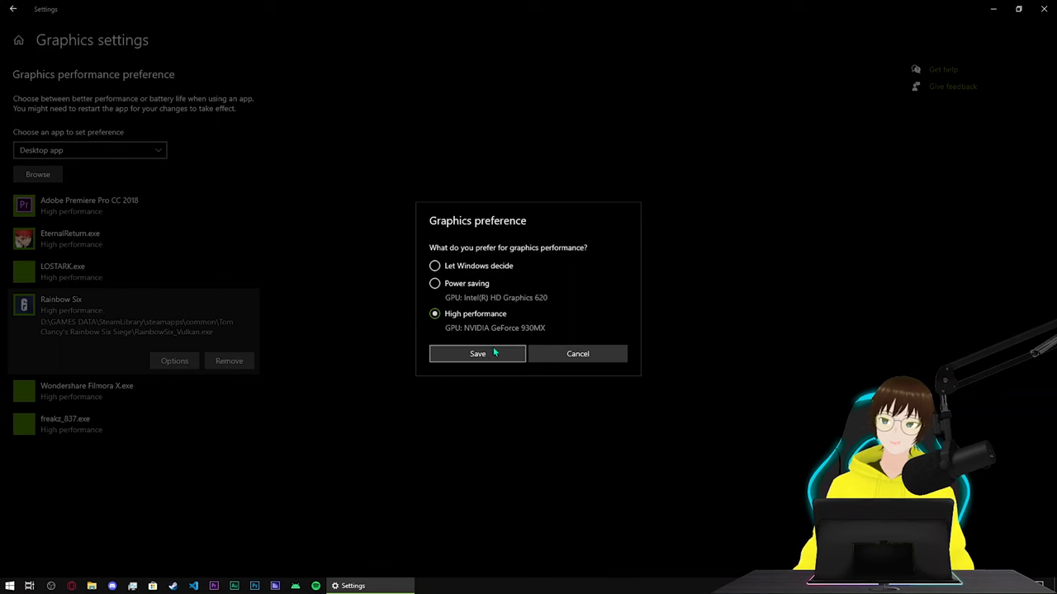
click(568, 357)
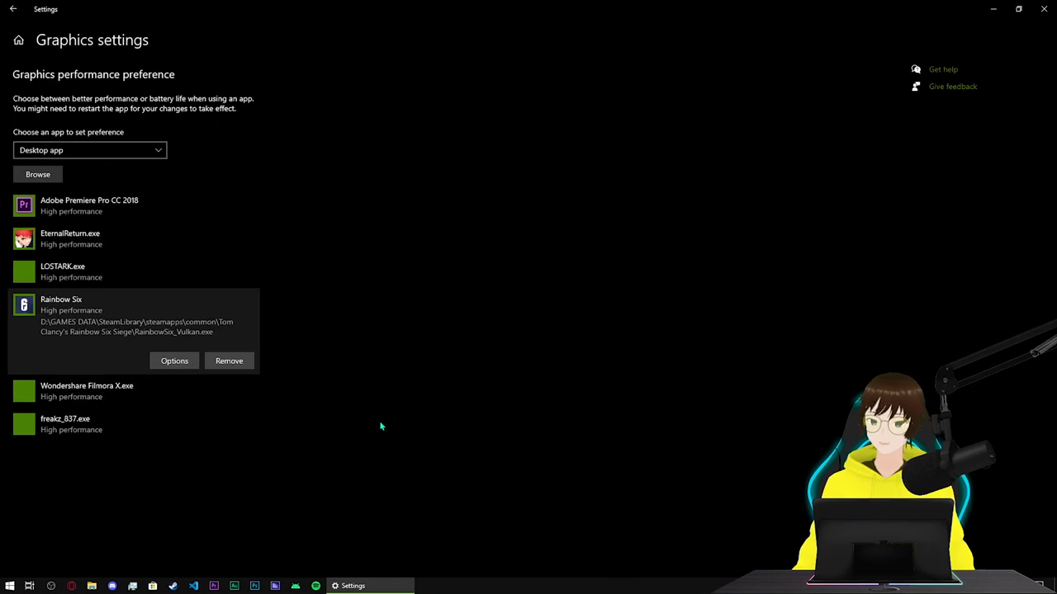
Close Settings and open the League of Legends shortcut's file location in File Explorer.
key(alt+F4)
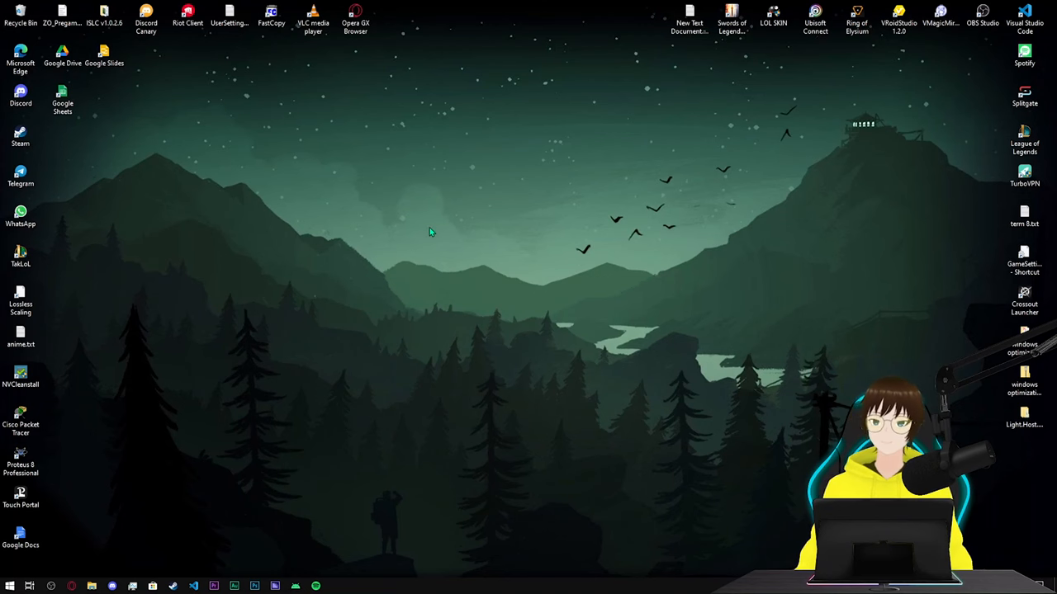
double_click(1027, 136)
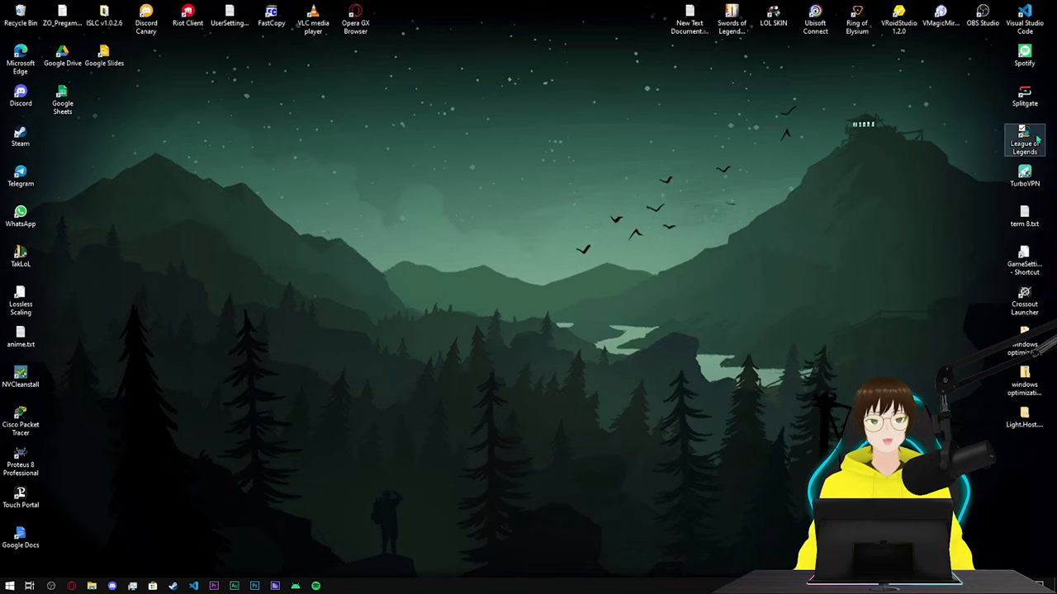
right_click(1028, 137)
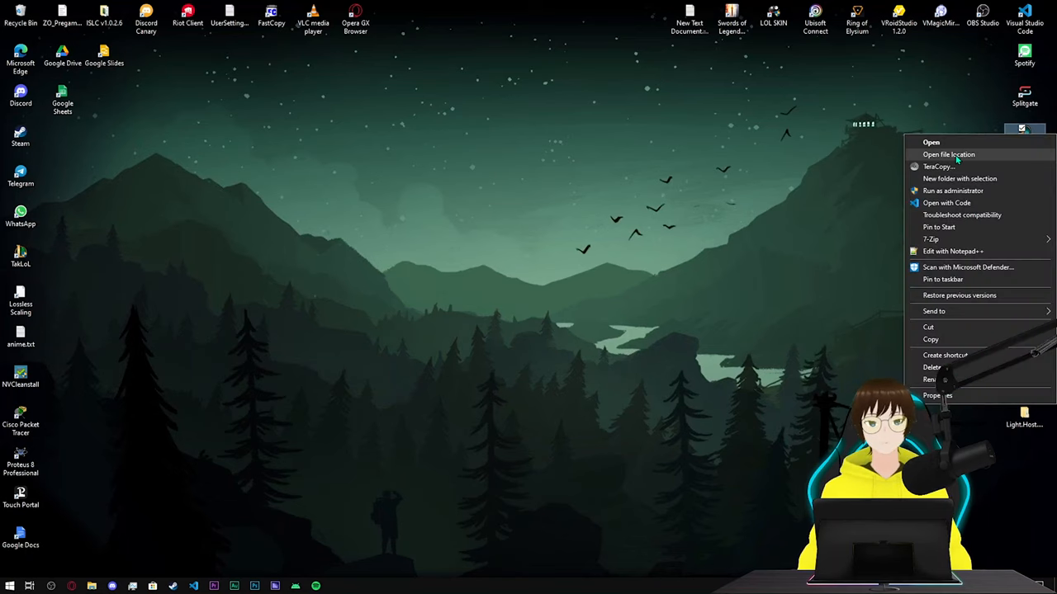
click(964, 155)
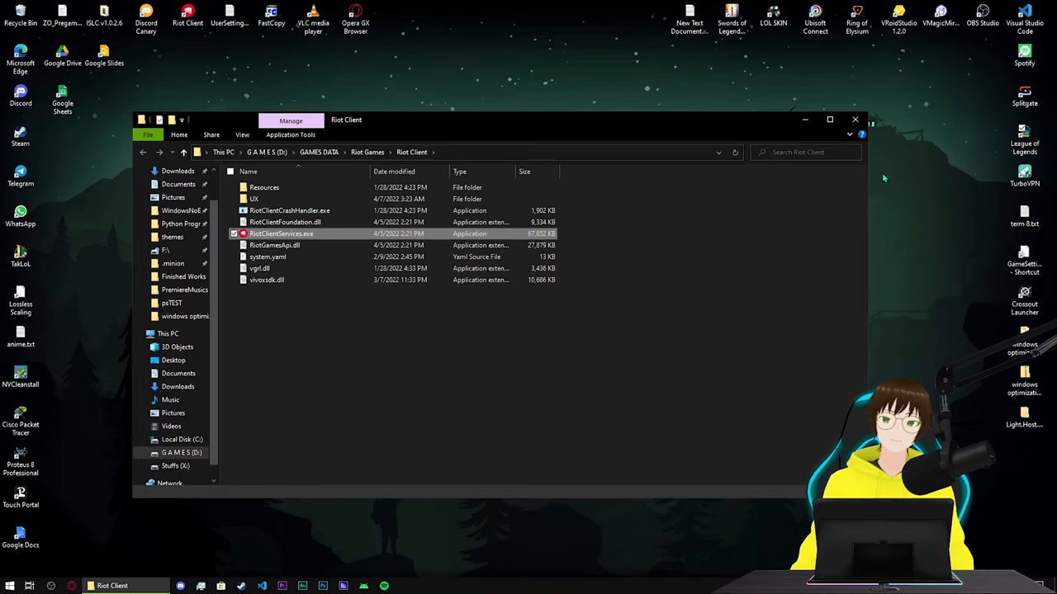
click(643, 372)
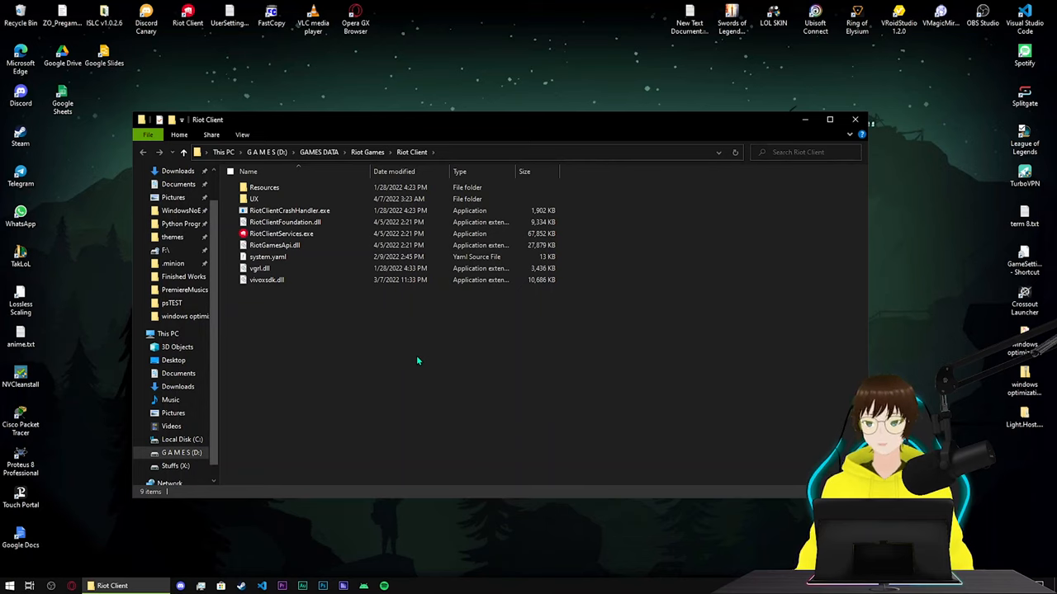
From This PC, check Local Disk (C:), then go into the GAMES DATA folder on the D: games drive.
click(224, 153)
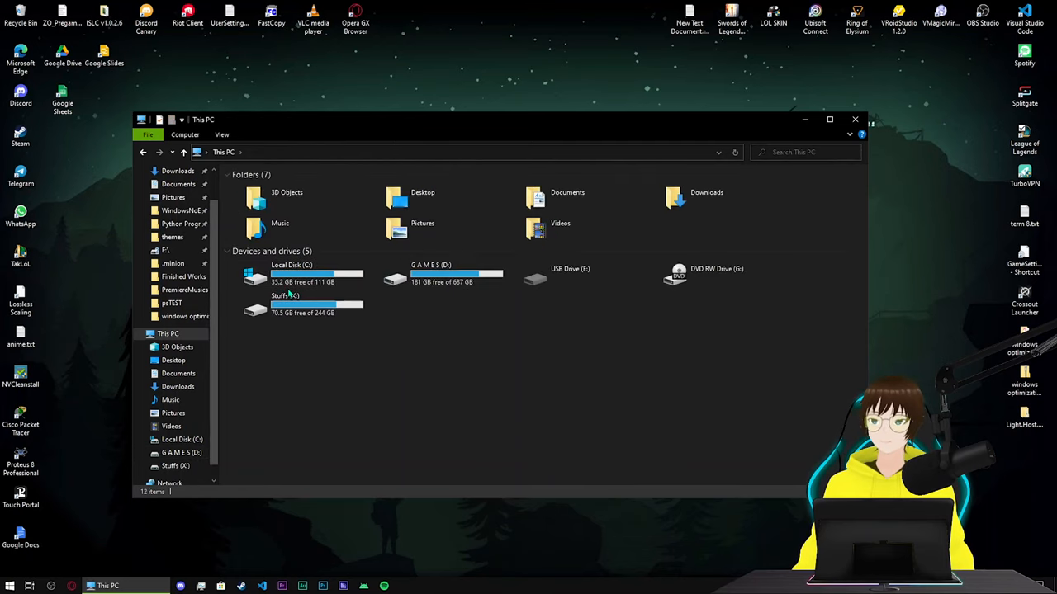
click(295, 279)
double_click(296, 279)
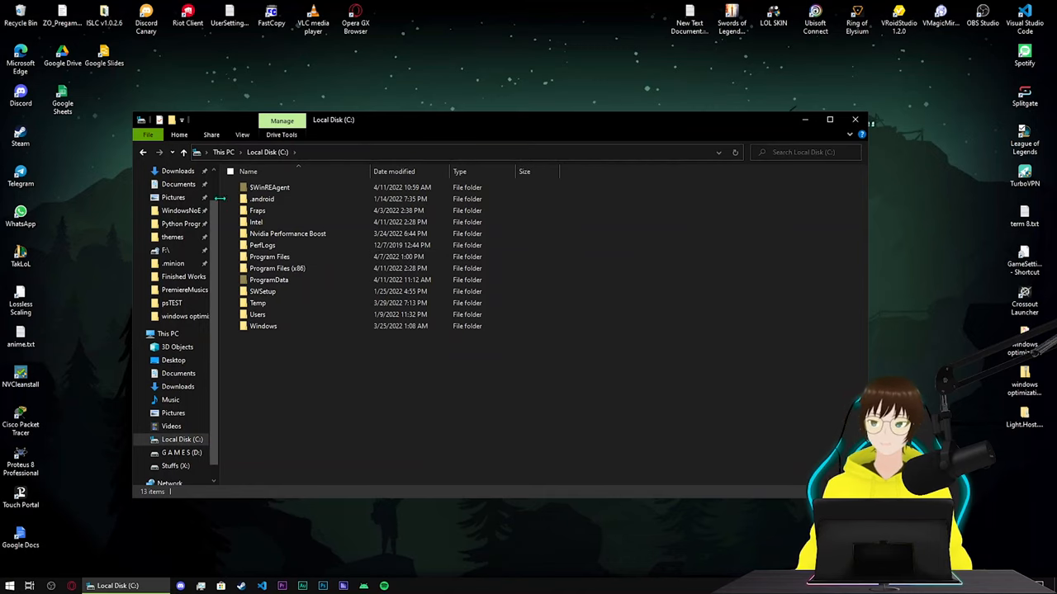
click(224, 152)
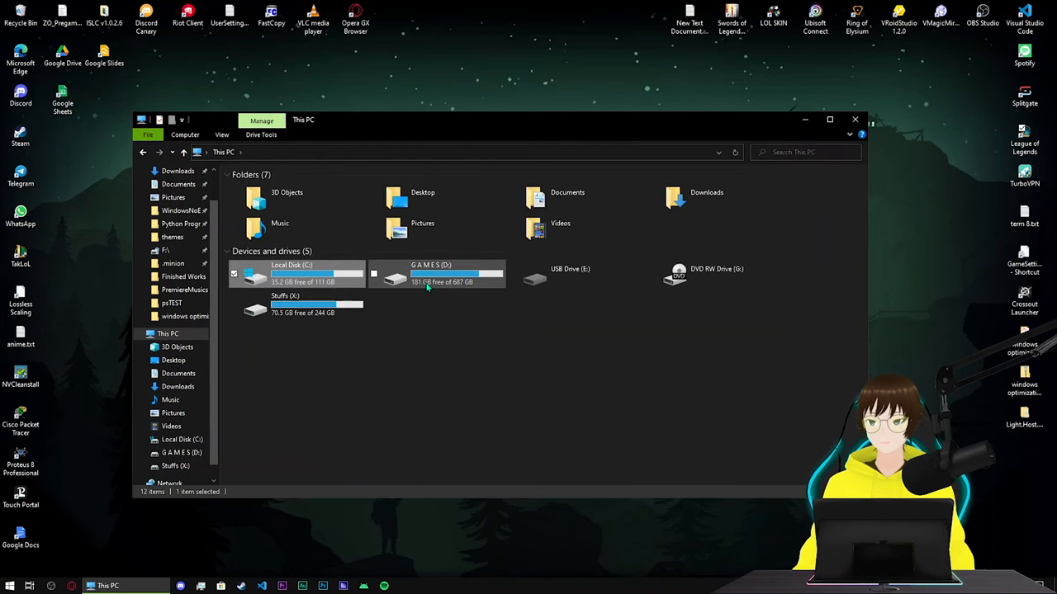
double_click(433, 281)
double_click(347, 269)
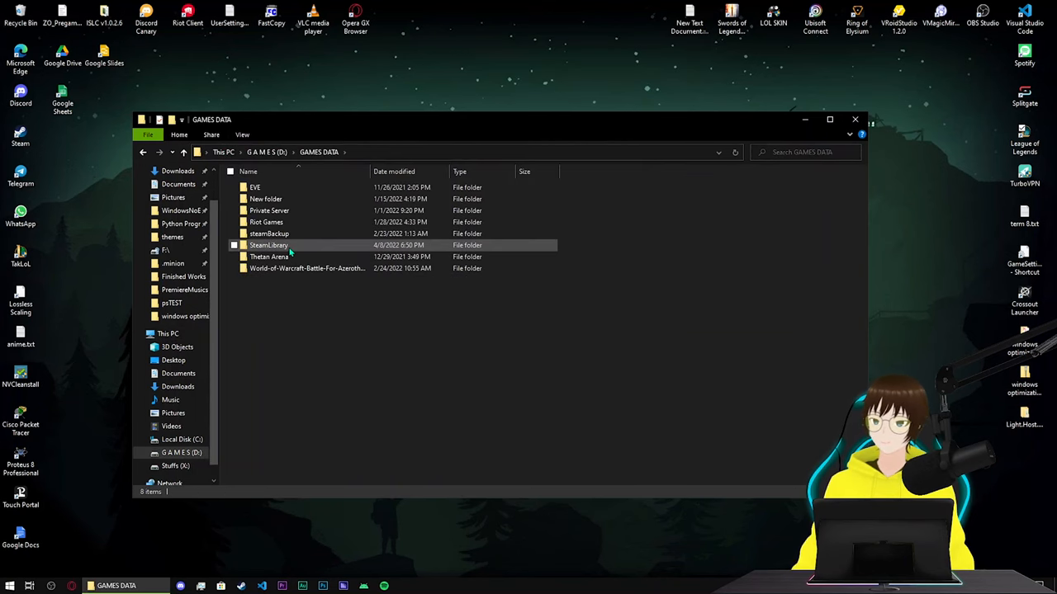
Navigate SteamLibrary > steamapps > common into the Tom Clancy's Rainbow Six Siege folder.
double_click(281, 252)
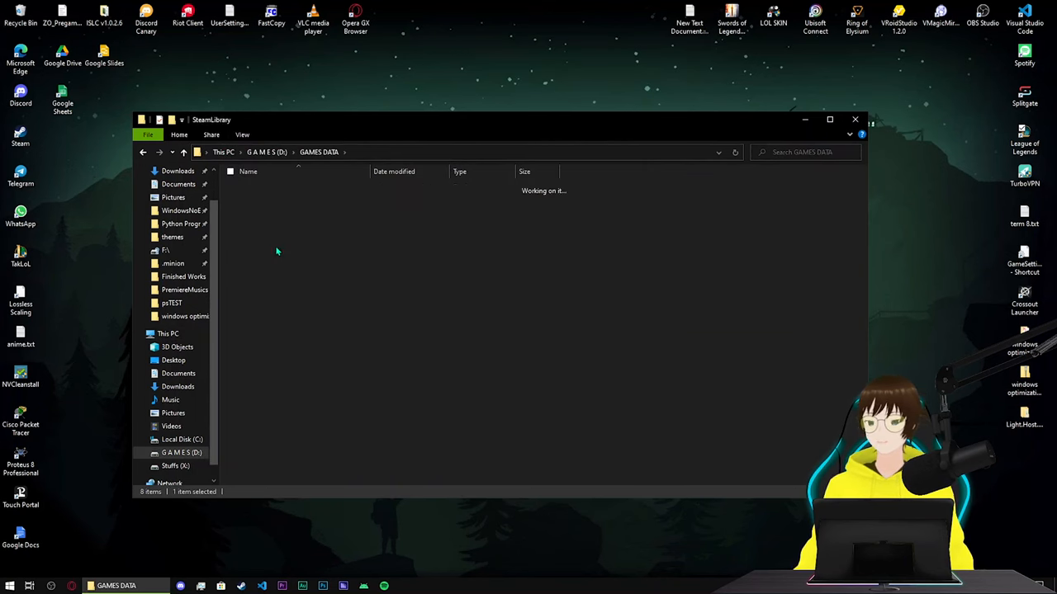
click(276, 188)
double_click(277, 189)
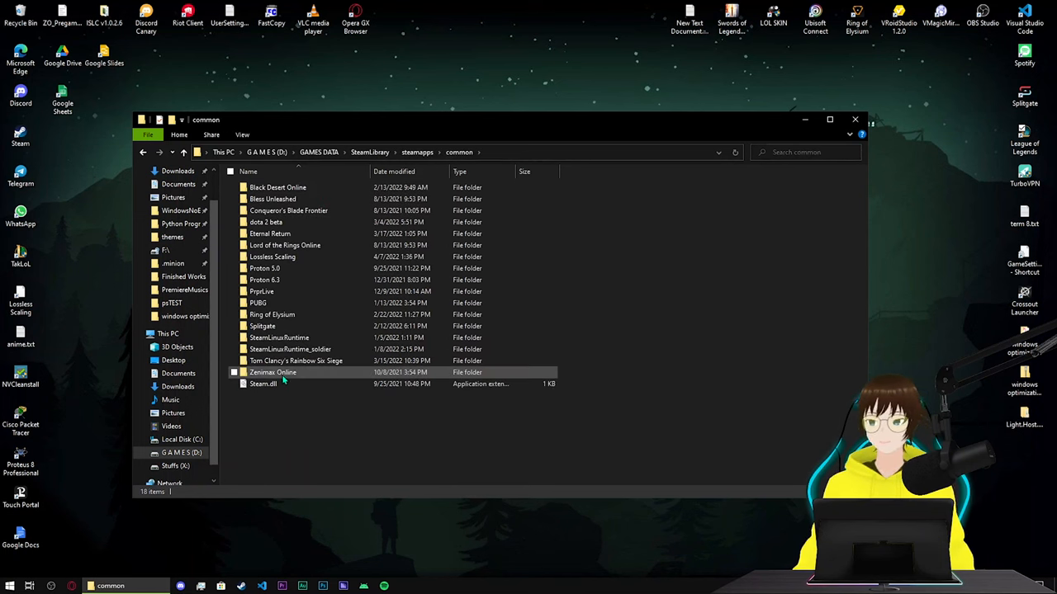
double_click(276, 361)
drag(865, 230, 864, 237)
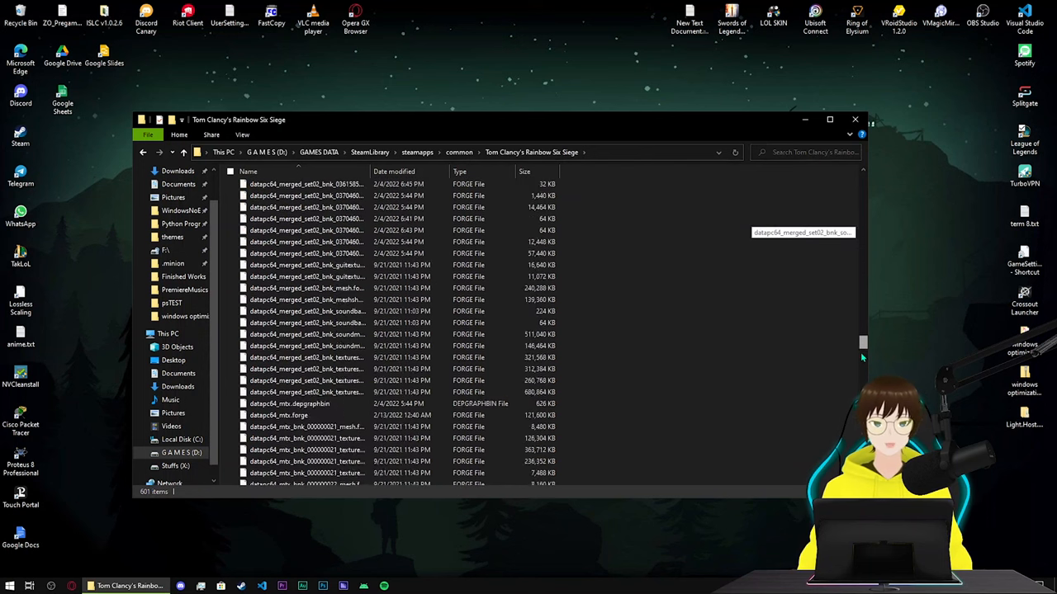
scroll(859, 236, down, 5)
scroll(858, 236, down, 5)
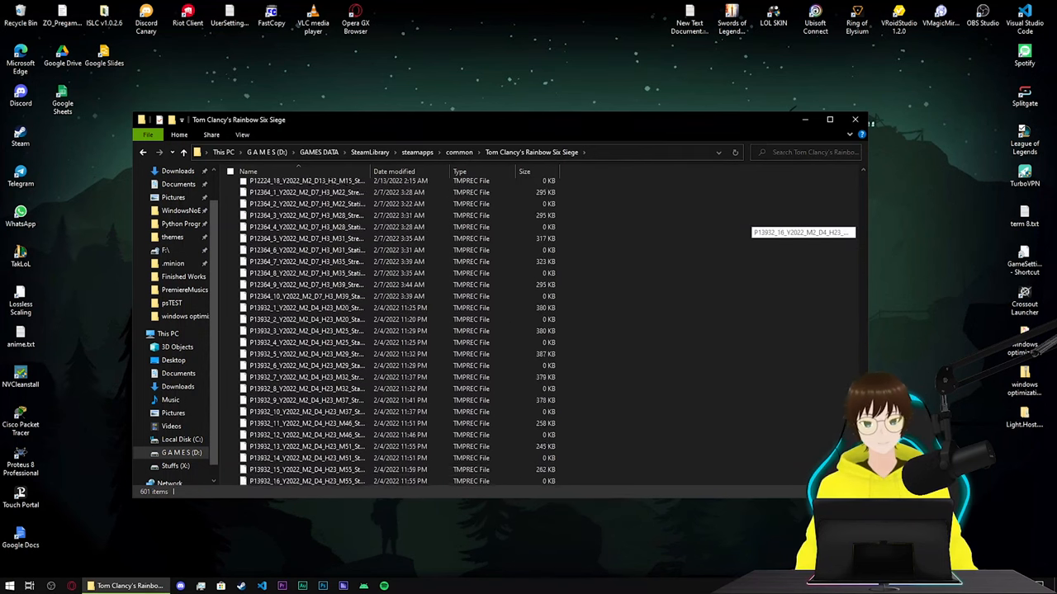
scroll(859, 235, down, 5)
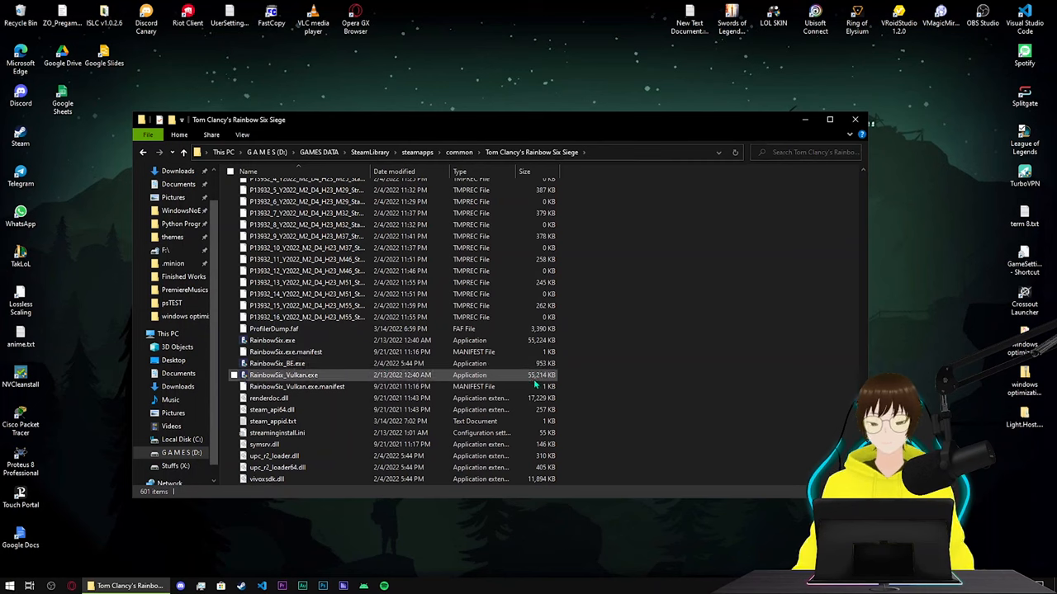
mouse_move(273, 340)
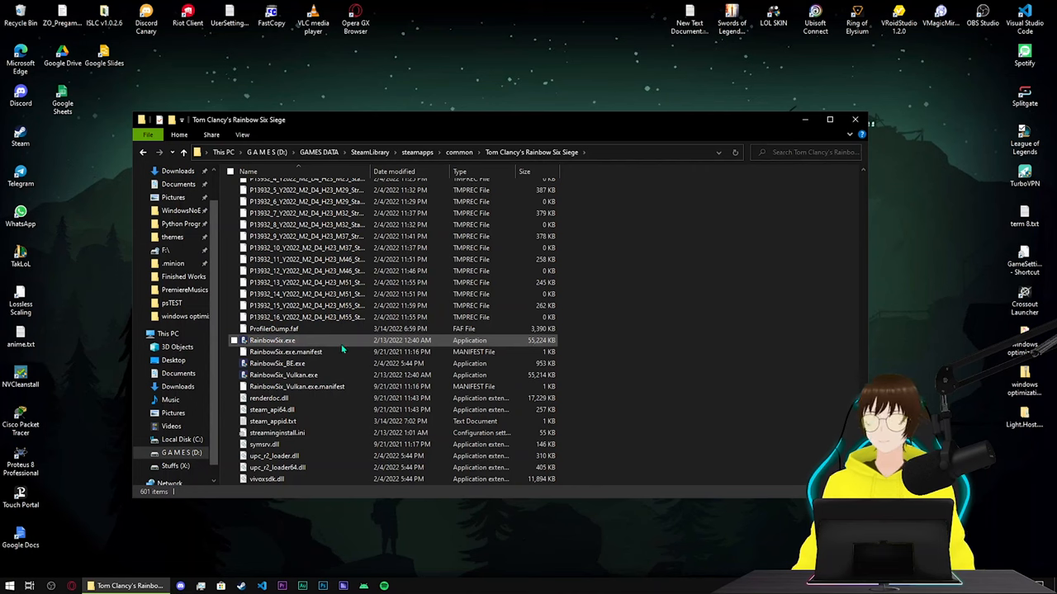
Bring up RainbowSix.exe's Properties on the Compatibility settings.
click(295, 342)
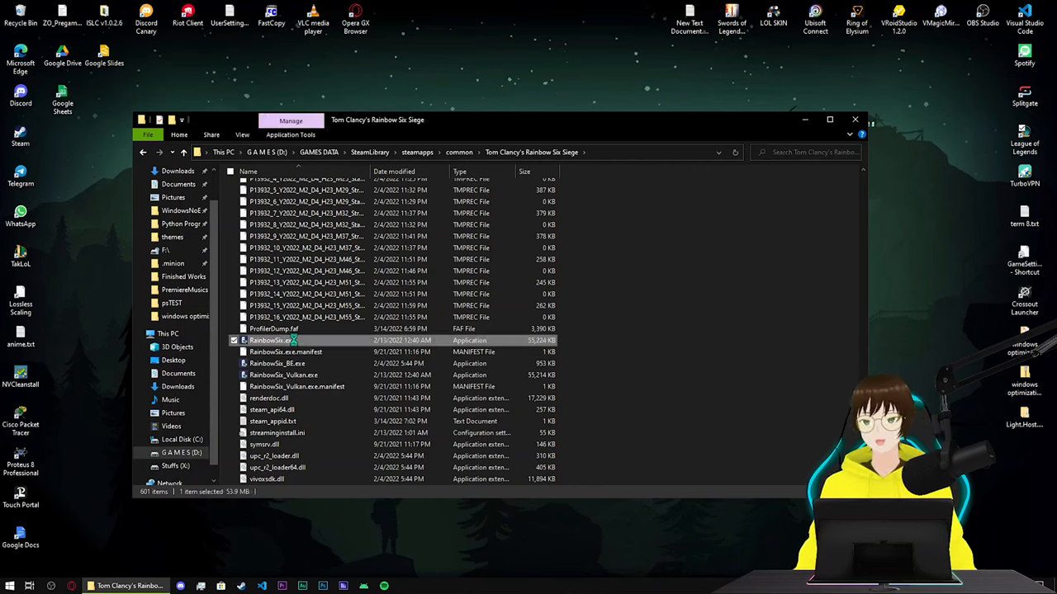
right_click(295, 341)
click(329, 335)
click(390, 309)
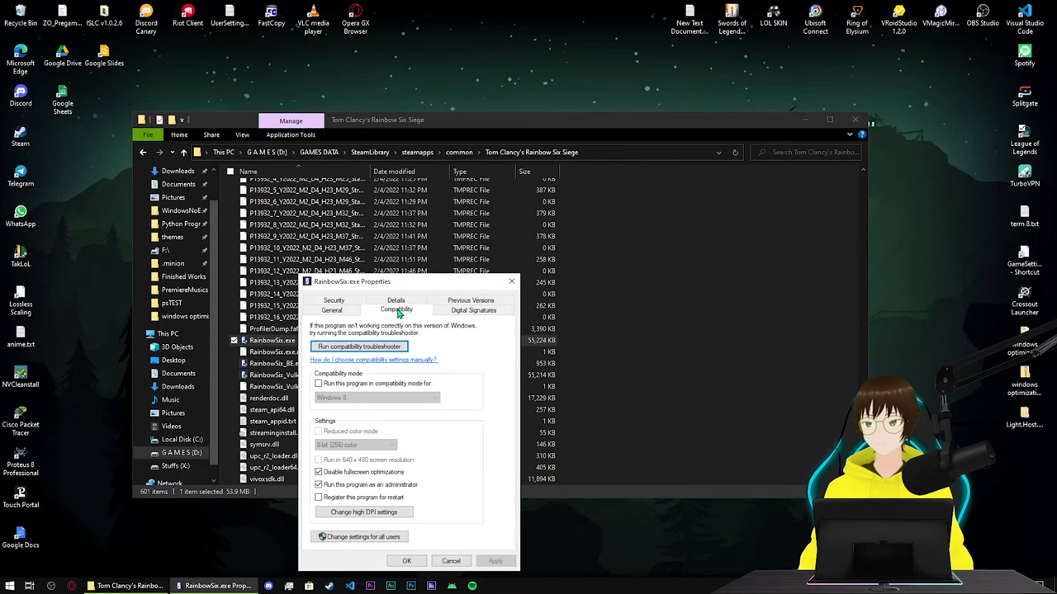
drag(423, 287, 371, 145)
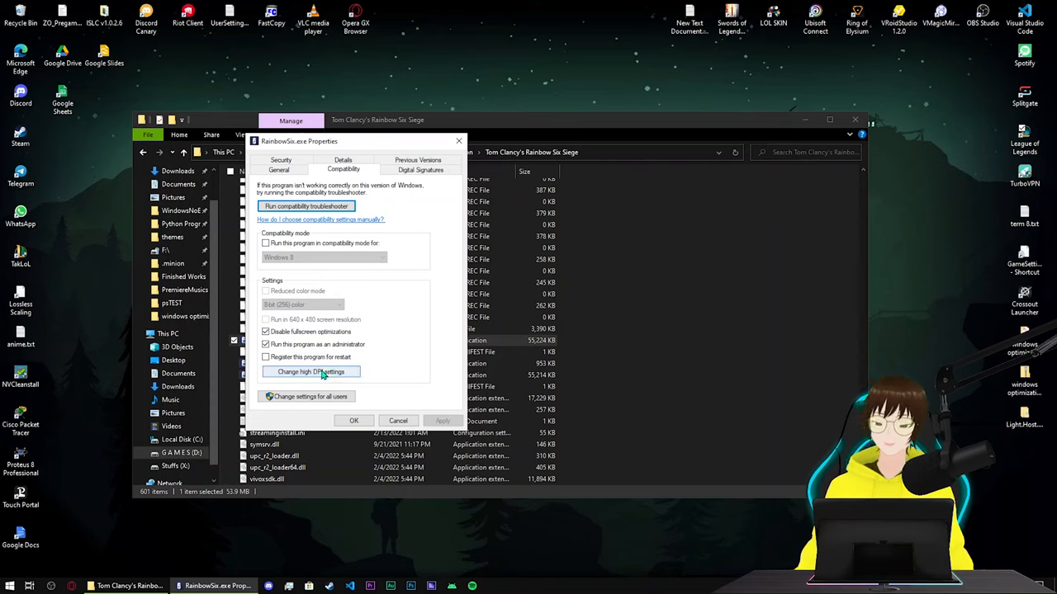
Review the high DPI scaling override, cancel without changes and close the properties and folder.
click(312, 374)
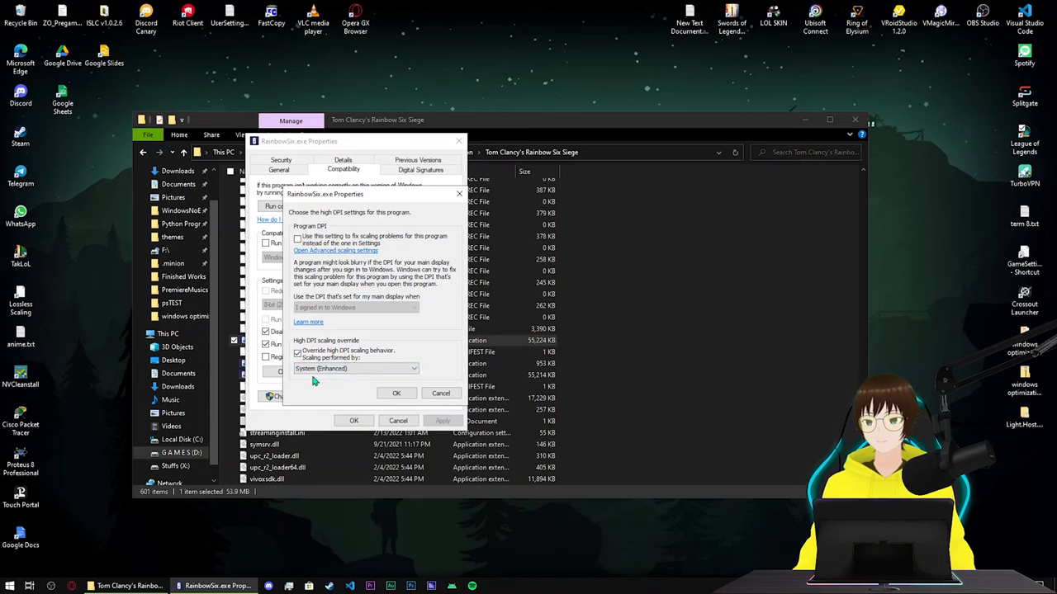
click(441, 394)
click(398, 421)
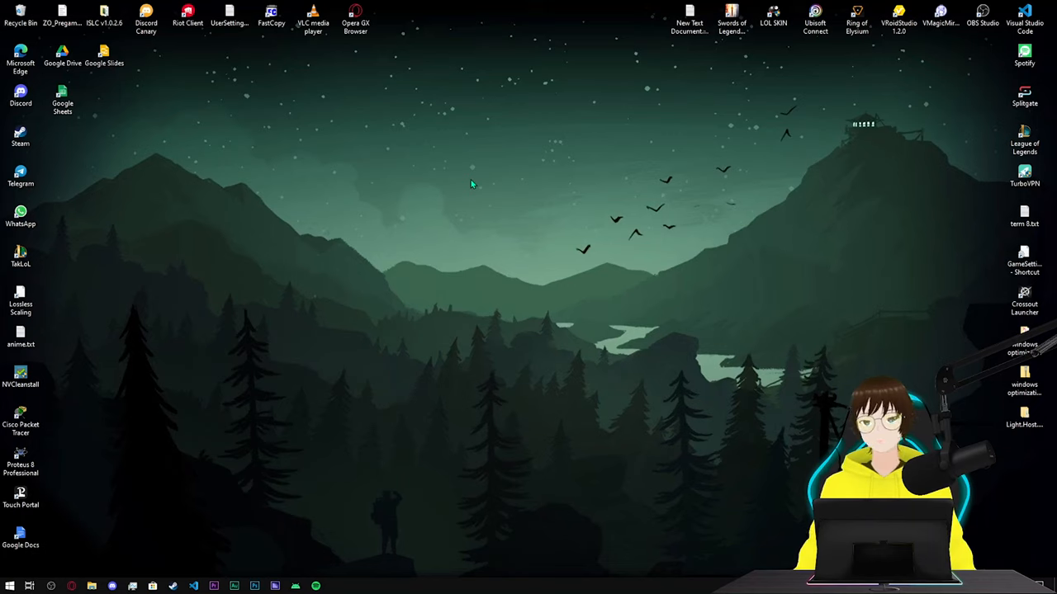
right_click(427, 590)
click(450, 540)
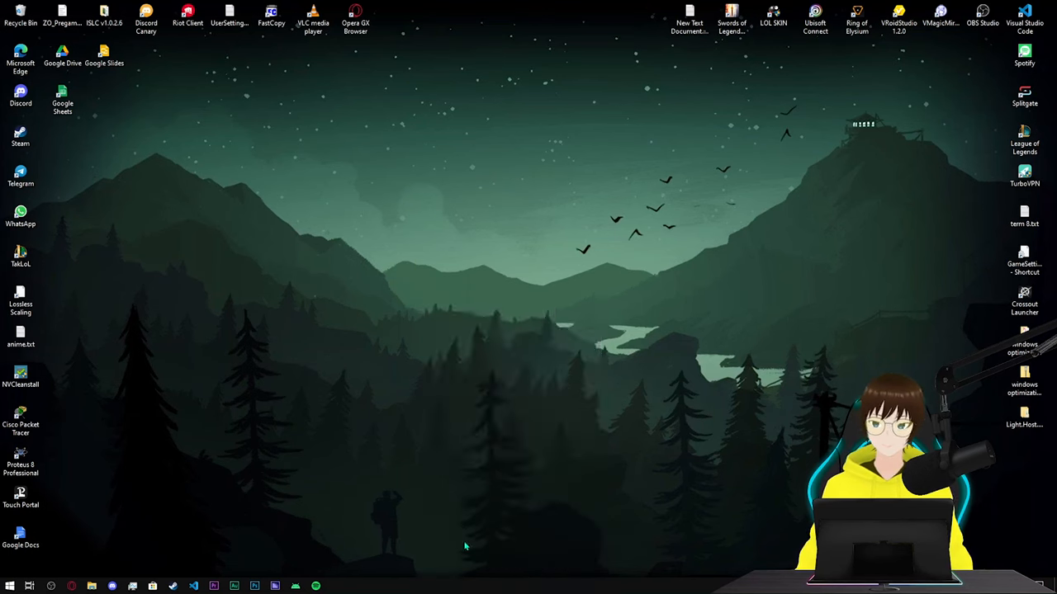
drag(781, 453, 778, 532)
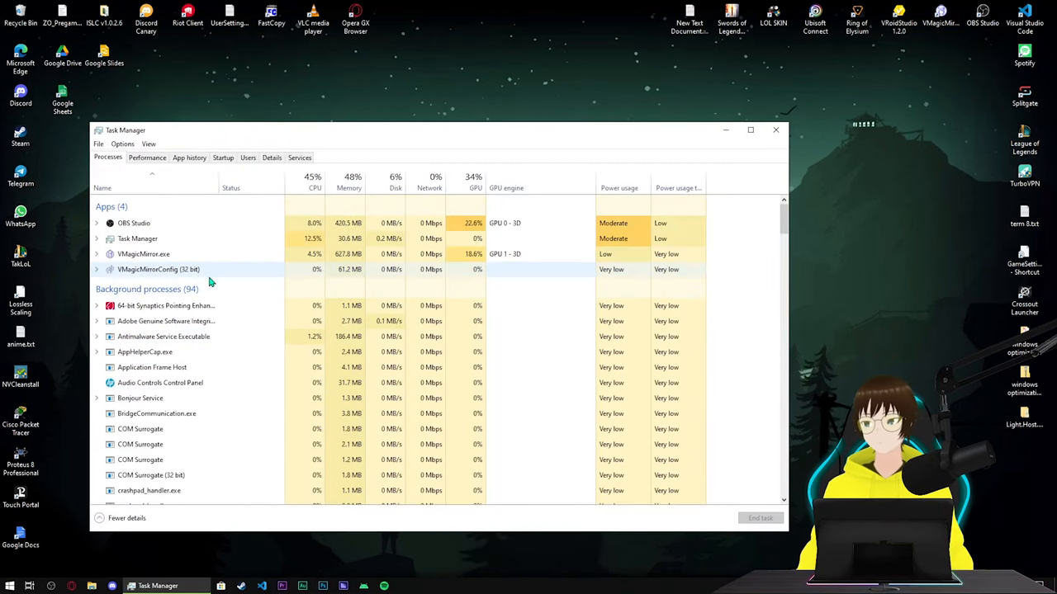
scroll(171, 245, down, 2)
scroll(171, 245, down, 2)
scroll(171, 245, down, 2)
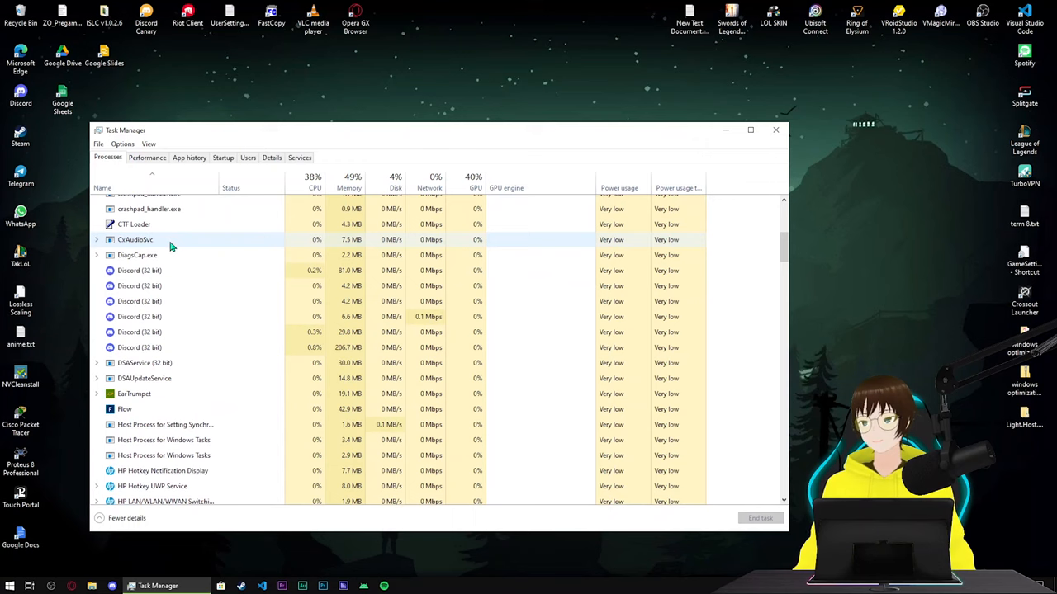
scroll(172, 282, down, 2)
scroll(173, 283, up, 1)
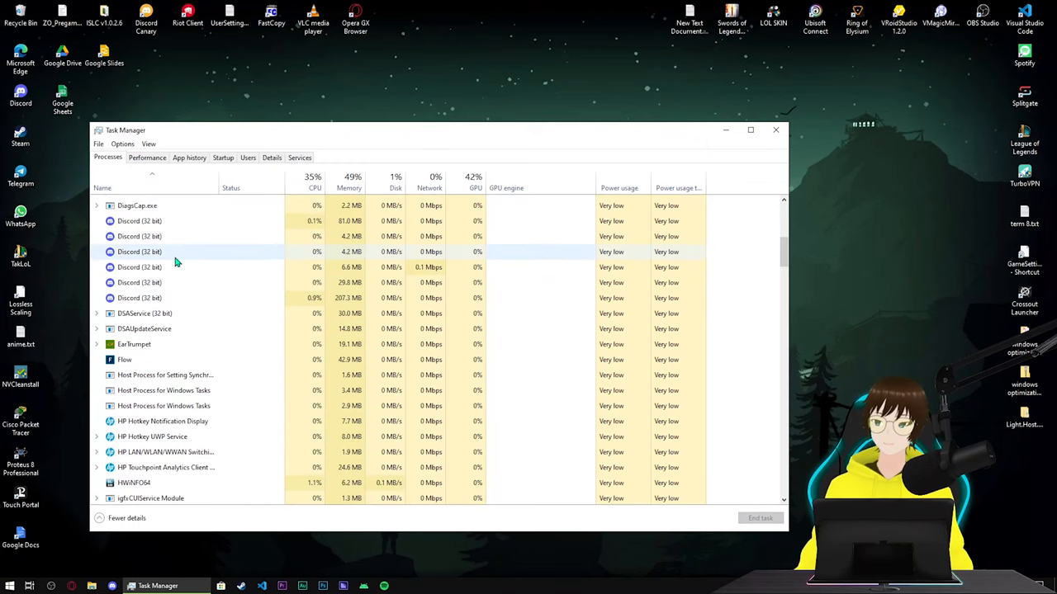
scroll(176, 263, down, 1)
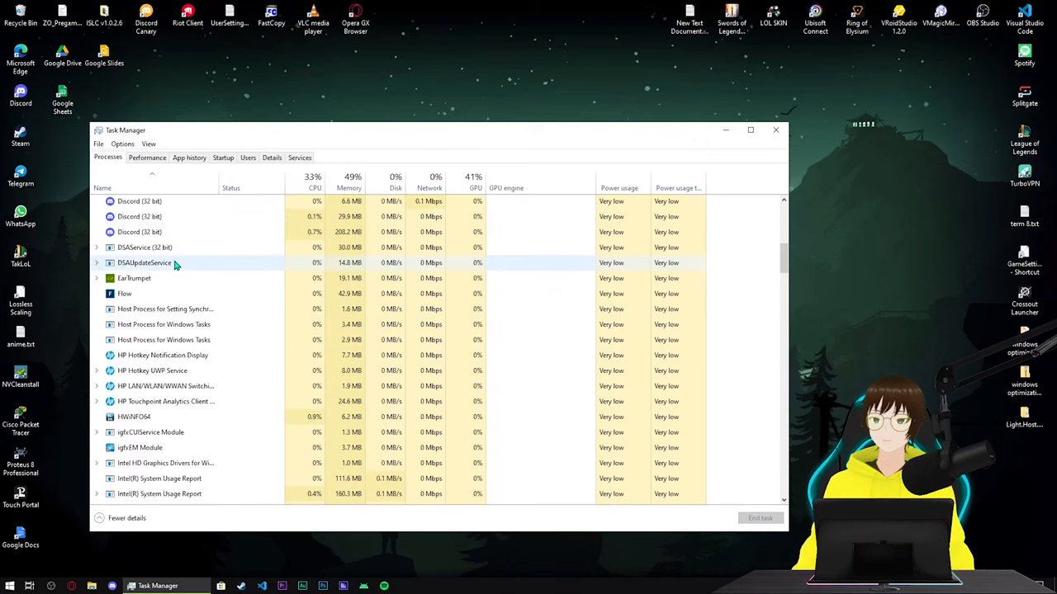
scroll(178, 262, up, 3)
scroll(177, 263, up, 2)
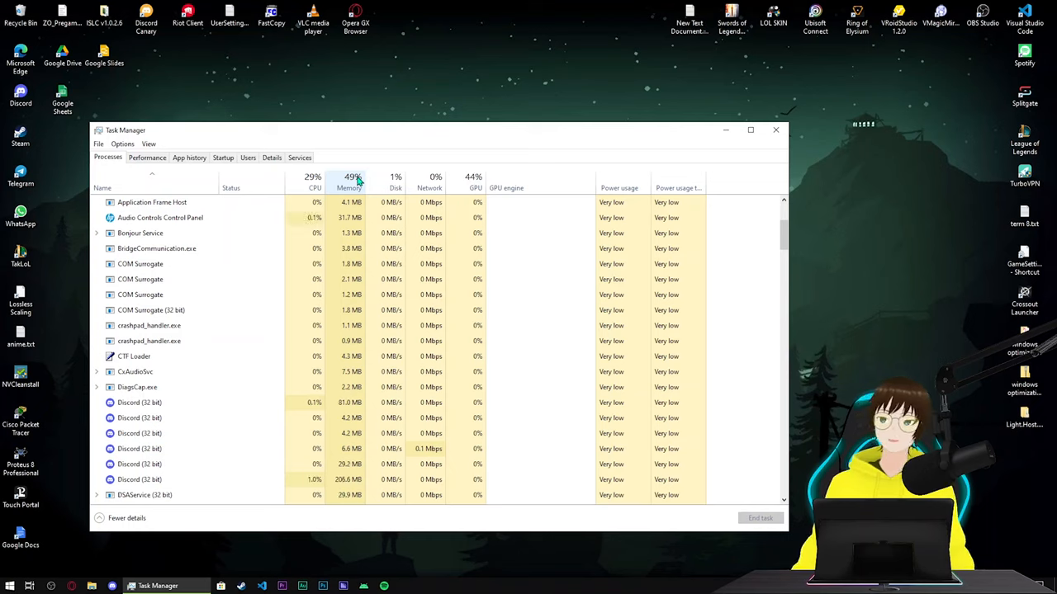
click(776, 130)
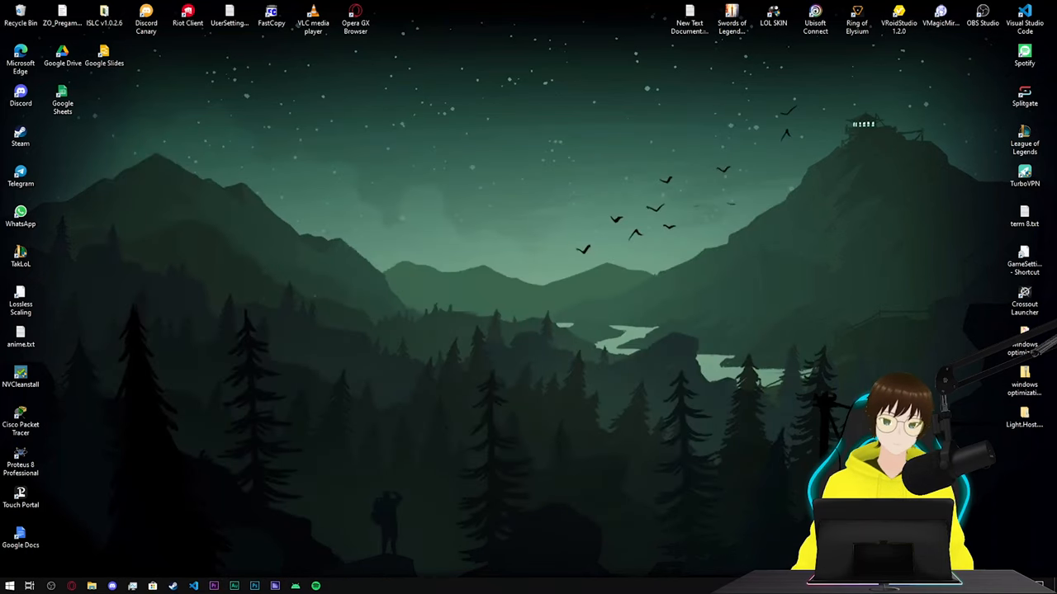
Launch ISLC, centre its window, and keep the polling rate at 1000 ms.
double_click(104, 15)
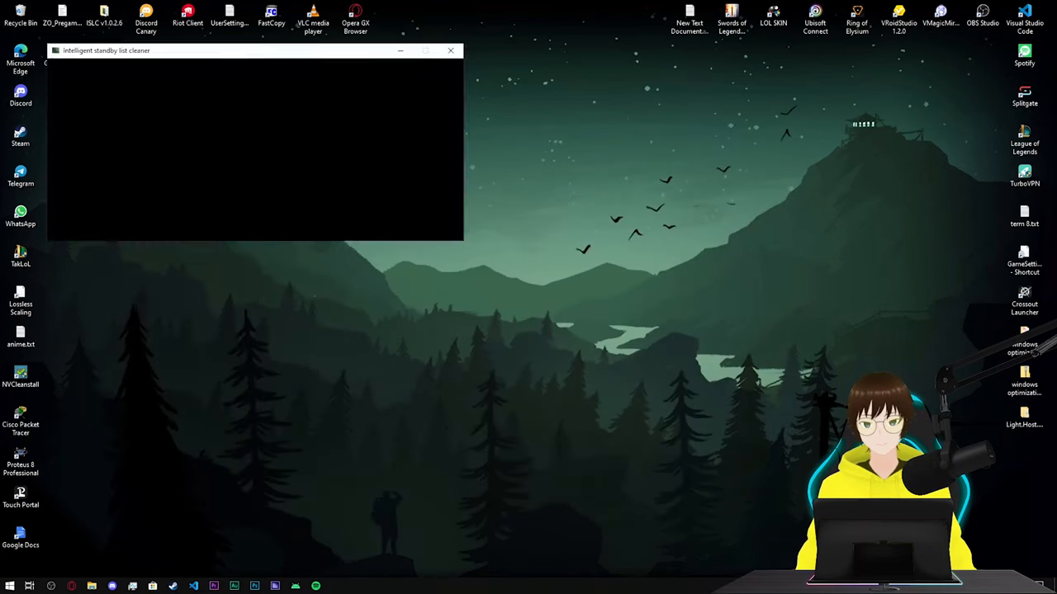
drag(280, 52, 558, 149)
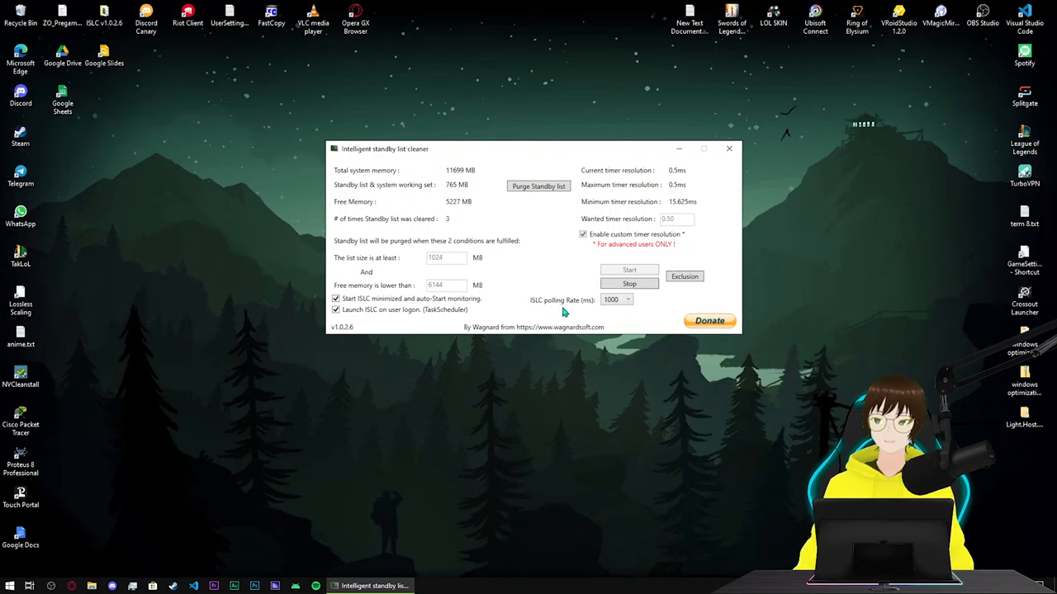
click(627, 301)
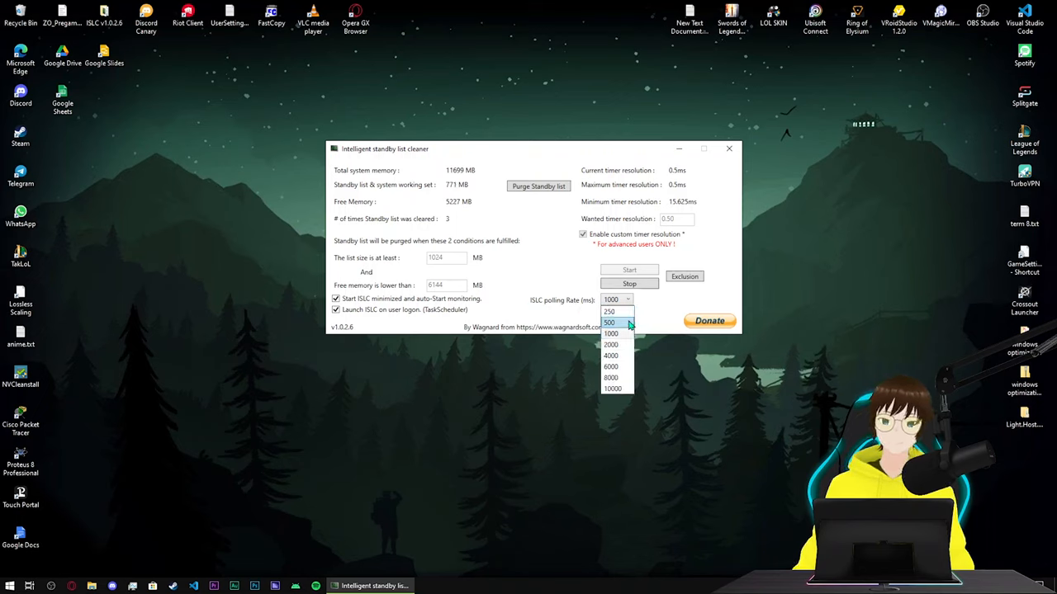
click(626, 334)
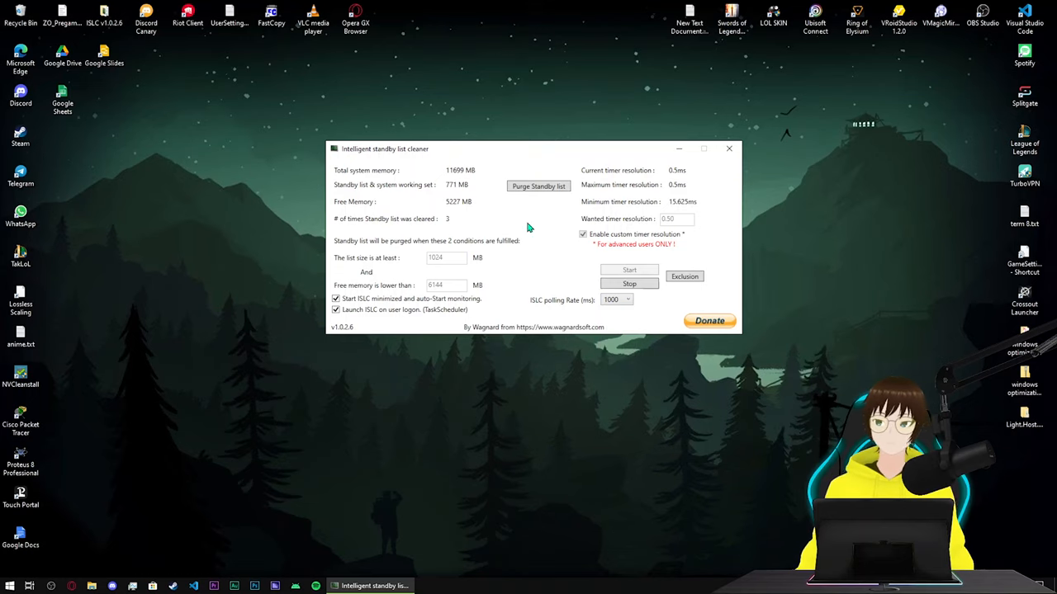
click(681, 150)
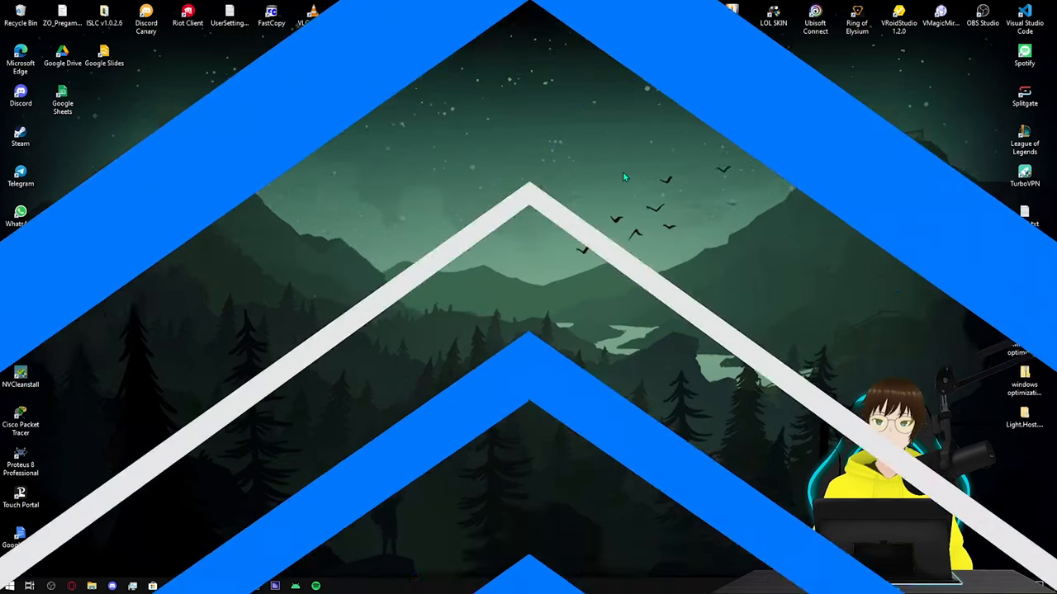